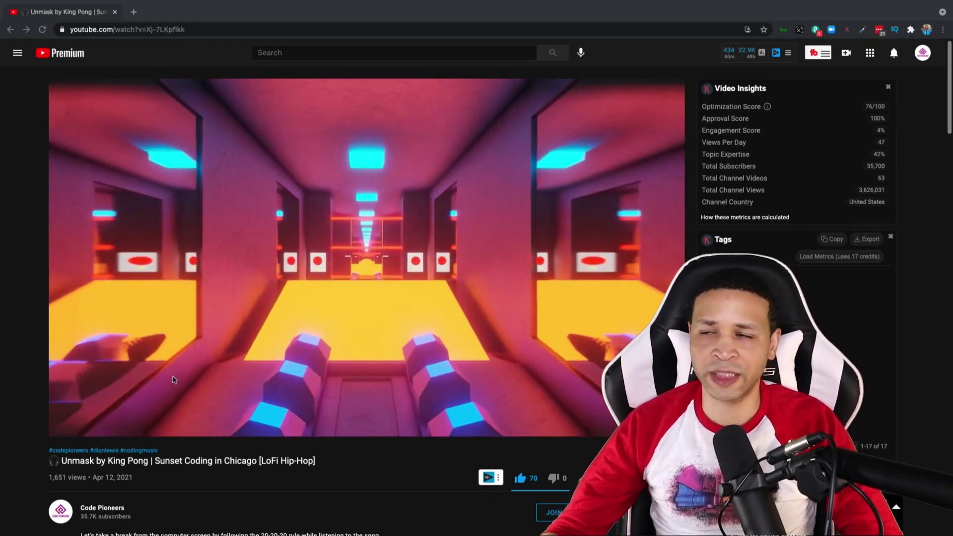
Scroll the watch page to read the description down to the Follow Code Pioneers links and hashtags
{"action": "scroll", "coordinate": [244, 411], "scroll_direction": "down", "scroll_amount": 2}
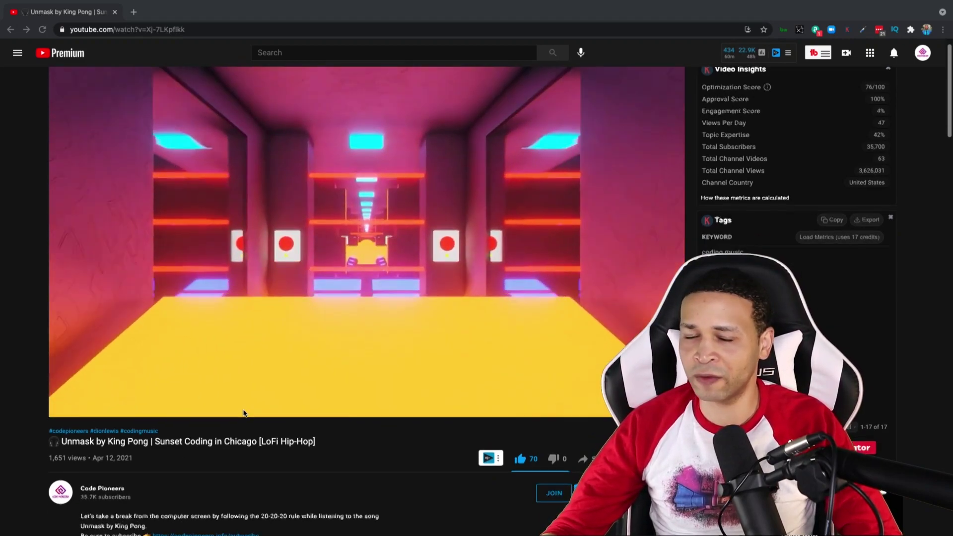
{"action": "scroll", "coordinate": [244, 413], "scroll_direction": "down", "scroll_amount": 1}
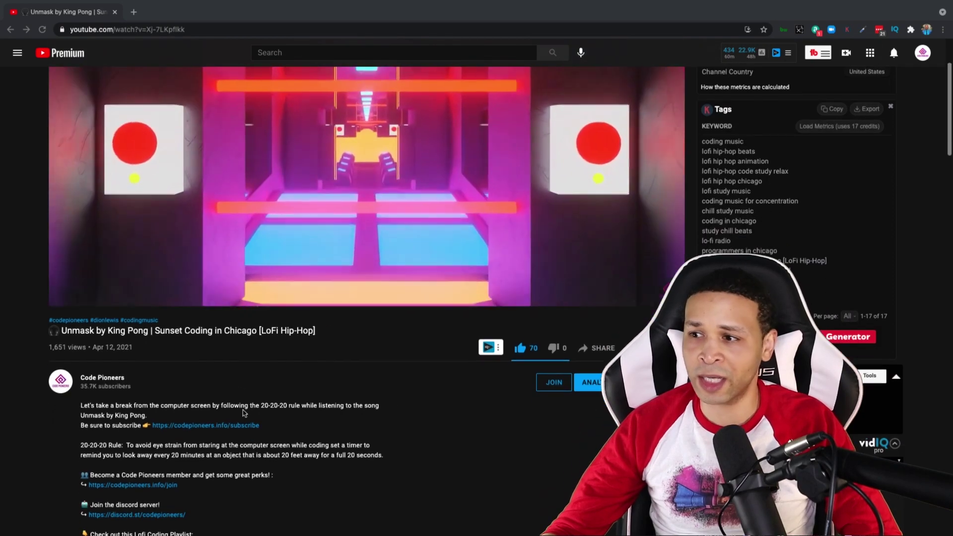
{"action": "scroll", "coordinate": [244, 413], "scroll_direction": "down", "scroll_amount": 5}
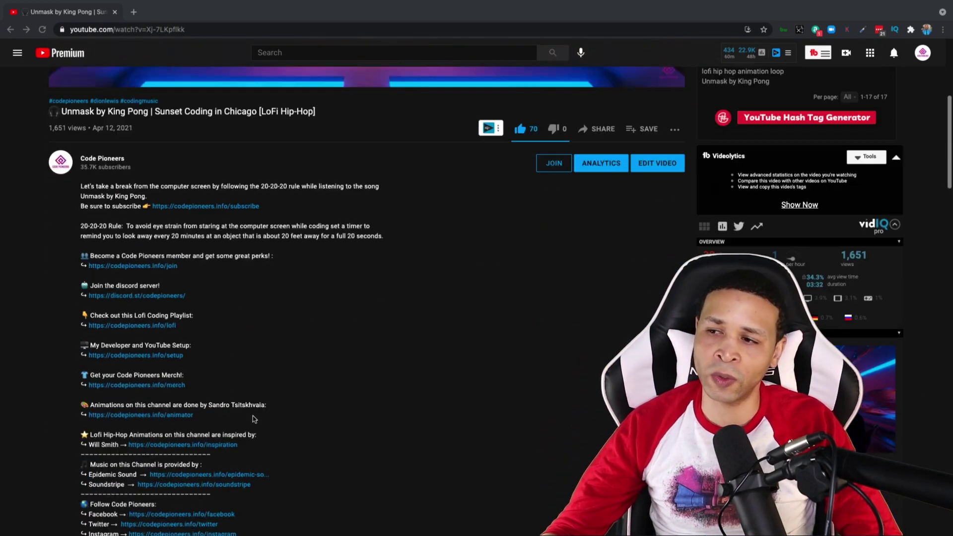
{"action": "scroll", "coordinate": [254, 420], "scroll_direction": "down", "scroll_amount": 1}
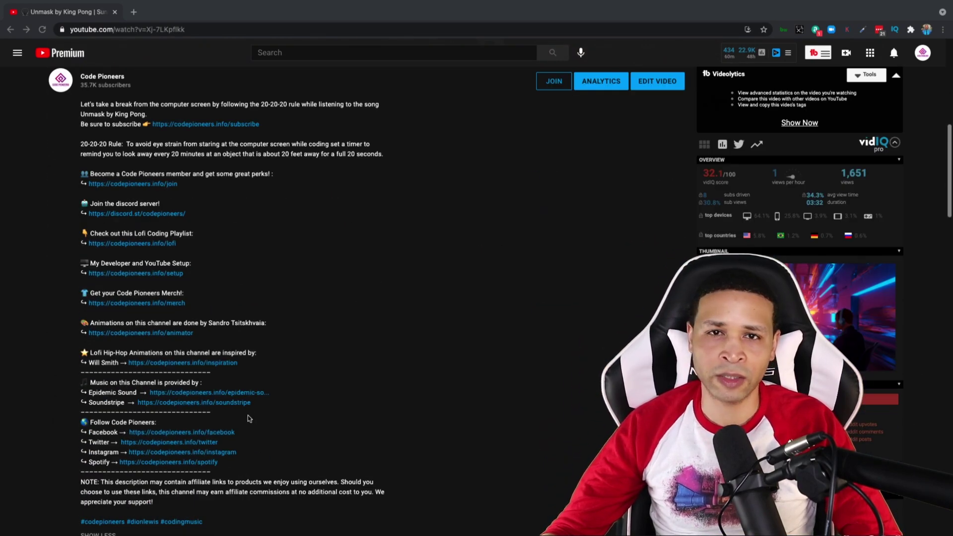
{"action": "scroll", "coordinate": [249, 418], "scroll_direction": "up", "scroll_amount": 2}
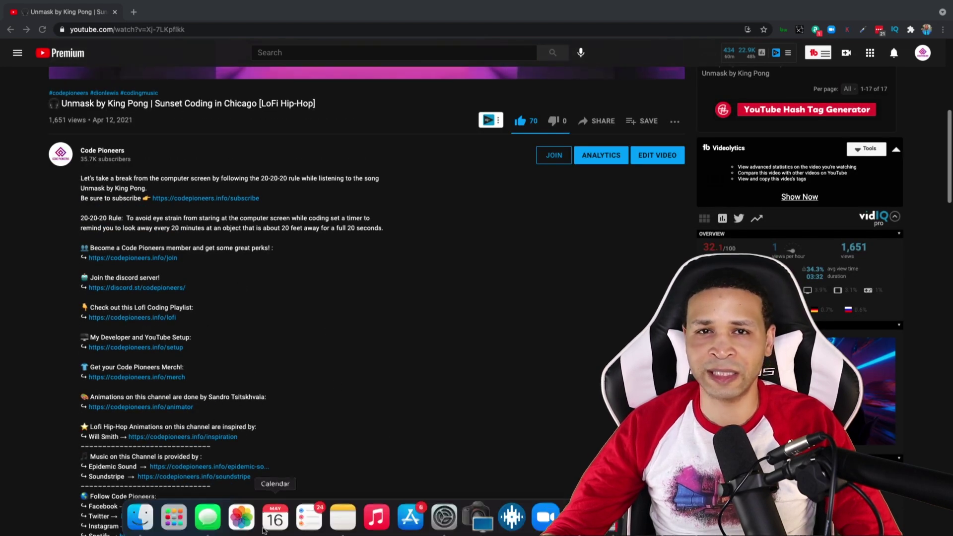
{"action": "scroll", "coordinate": [272, 337], "scroll_direction": "up", "scroll_amount": 1}
{"action": "scroll", "coordinate": [272, 337], "scroll_direction": "up", "scroll_amount": 4}
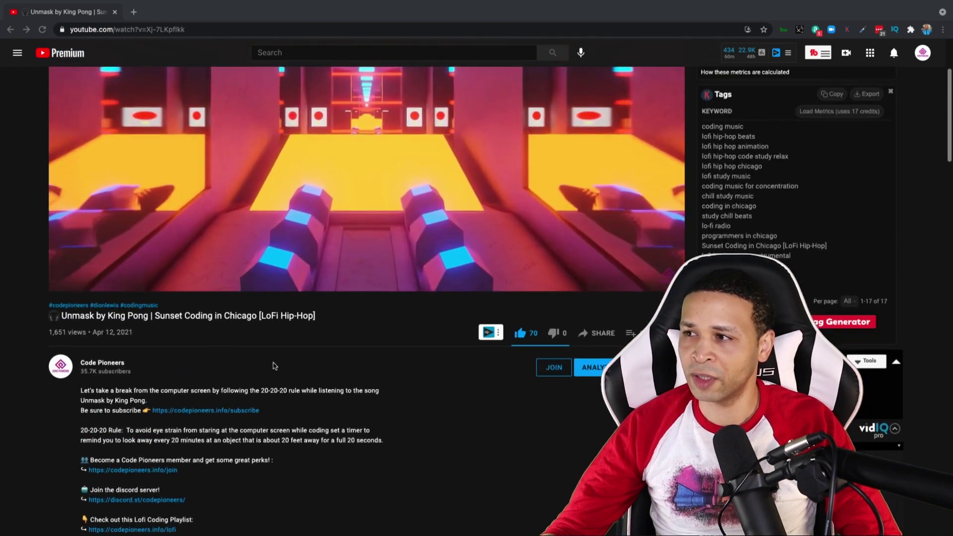
{"action": "scroll", "coordinate": [273, 368], "scroll_direction": "down", "scroll_amount": 5}
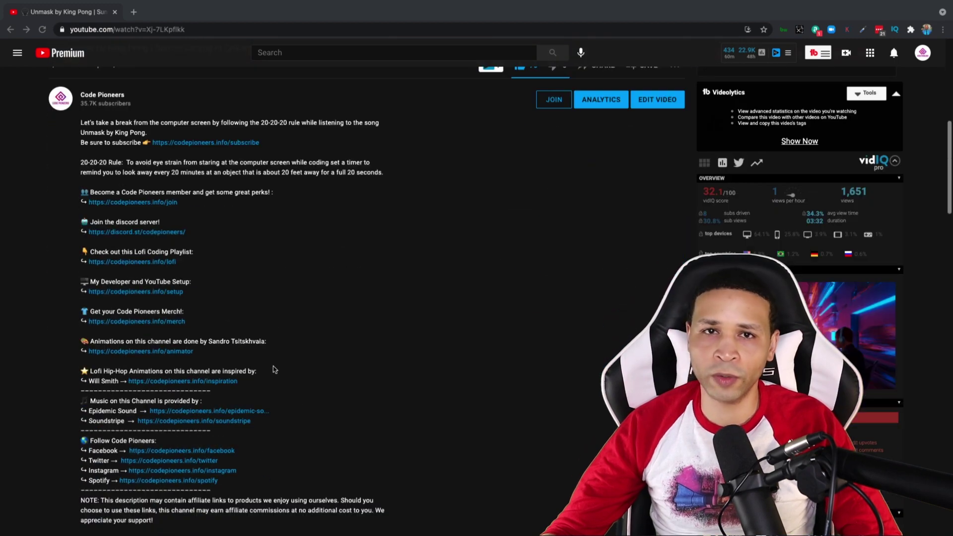
{"action": "scroll", "coordinate": [274, 369], "scroll_direction": "up", "scroll_amount": 2}
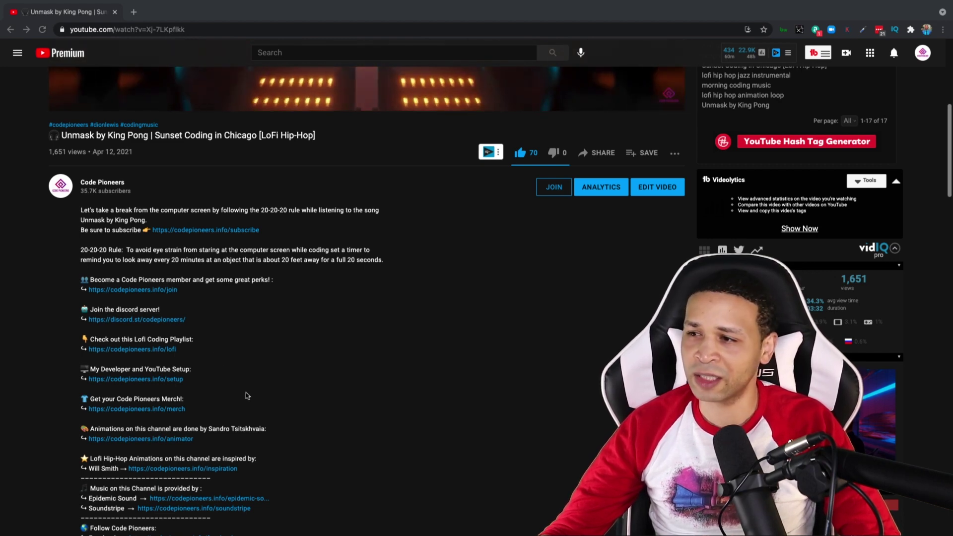
{"action": "scroll", "coordinate": [276, 430], "scroll_direction": "down", "scroll_amount": 2}
{"action": "scroll", "coordinate": [276, 436], "scroll_direction": "down", "scroll_amount": 2}
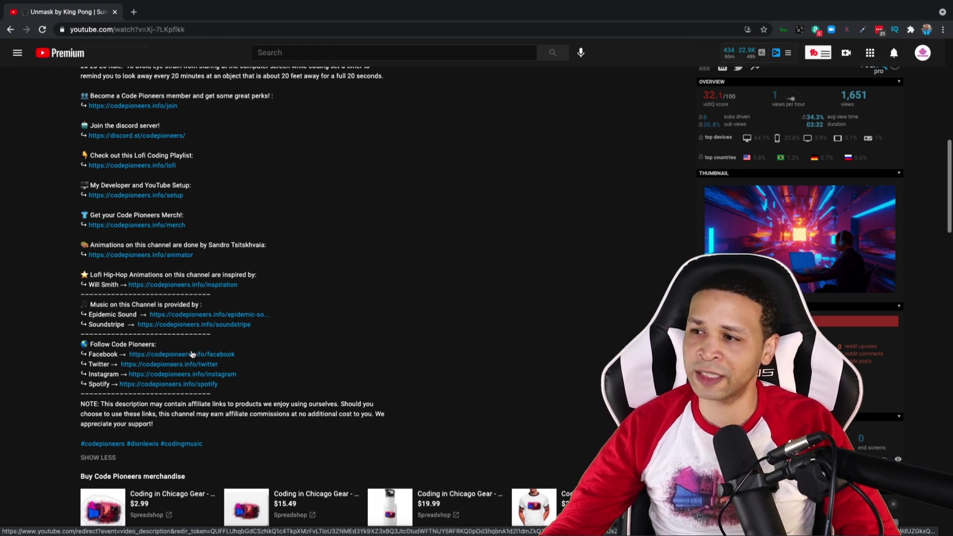
Test the description's Facebook link, which opens the Code Pioneers Under Construction page, then return to YouTube
{"action": "left_click", "coordinate": [192, 354]}
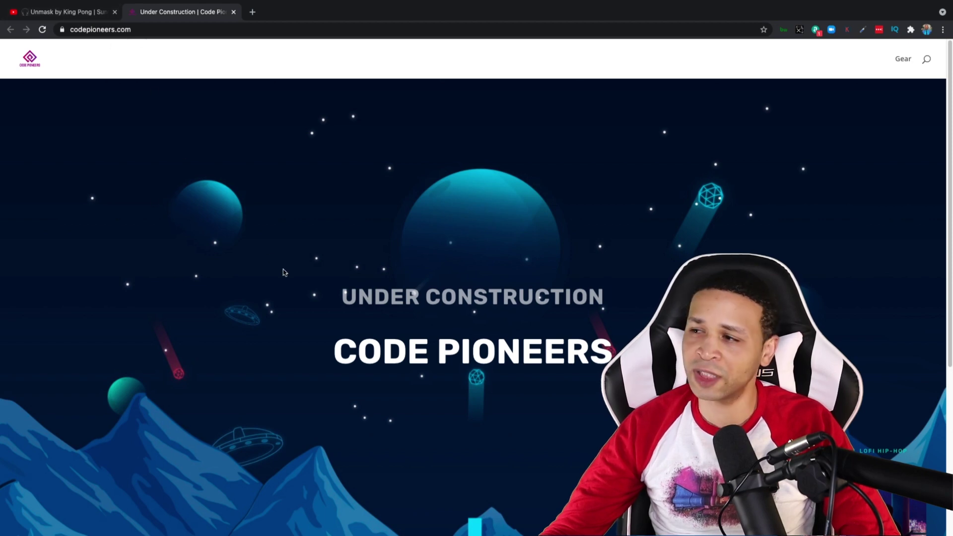
{"action": "scroll", "coordinate": [362, 347], "scroll_direction": "down", "scroll_amount": 3}
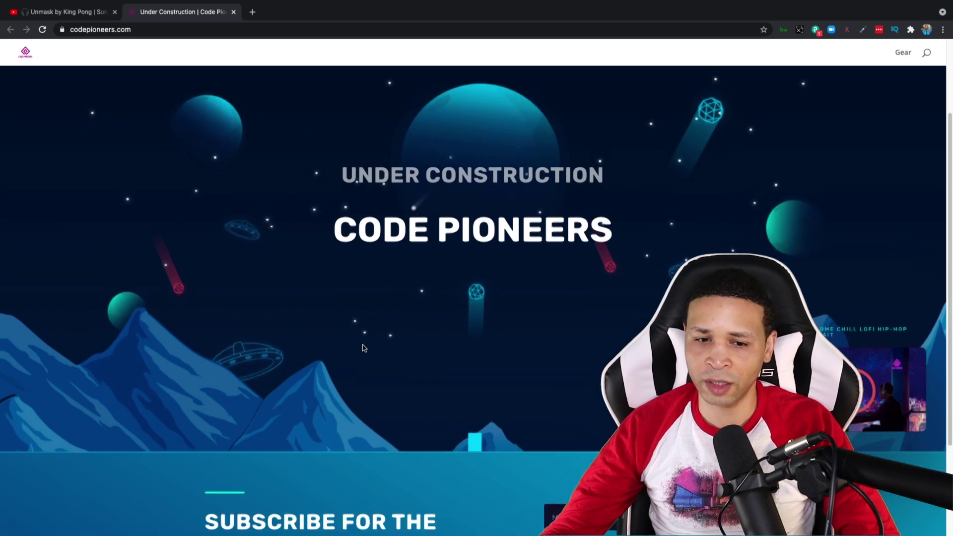
{"action": "scroll", "coordinate": [363, 347], "scroll_direction": "down", "scroll_amount": 3}
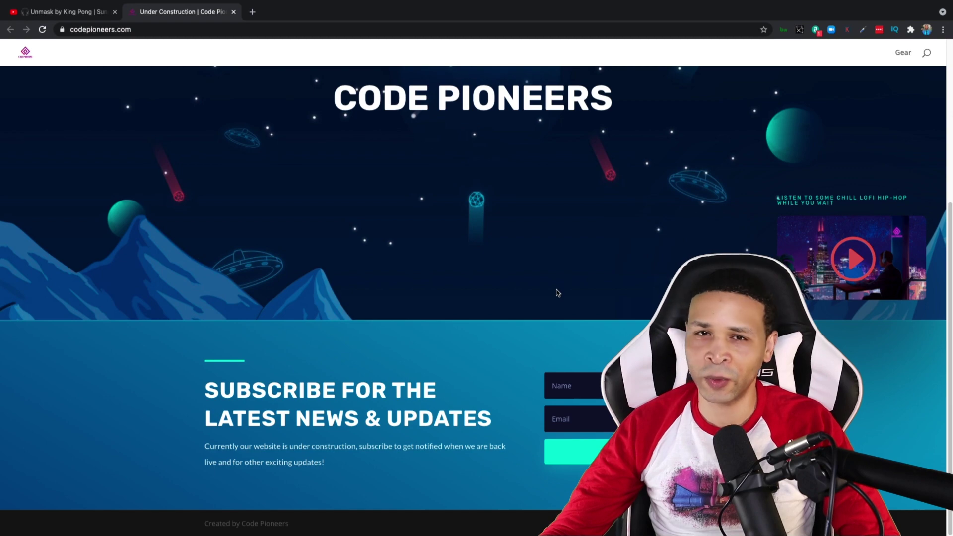
{"action": "scroll", "coordinate": [558, 293], "scroll_direction": "up", "scroll_amount": 5}
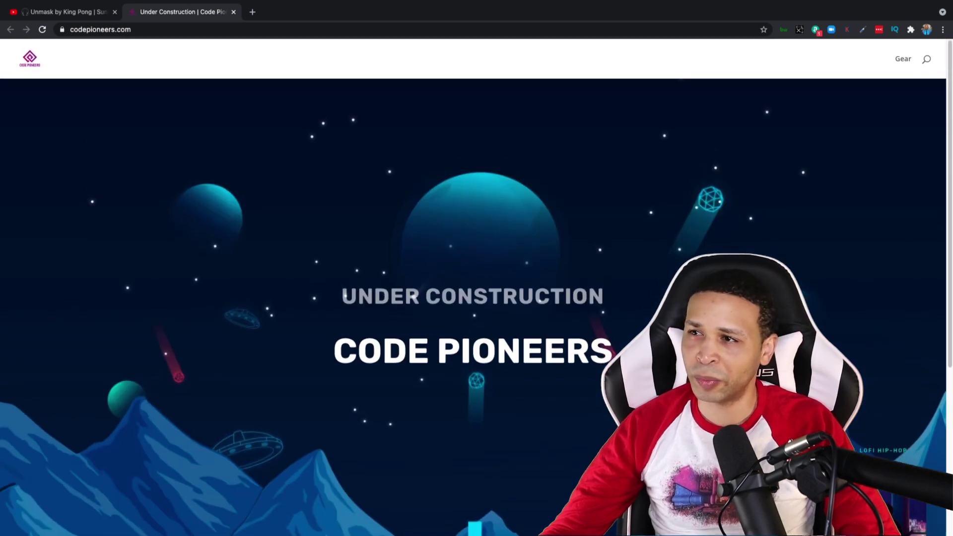
{"action": "left_click", "coordinate": [76, 13]}
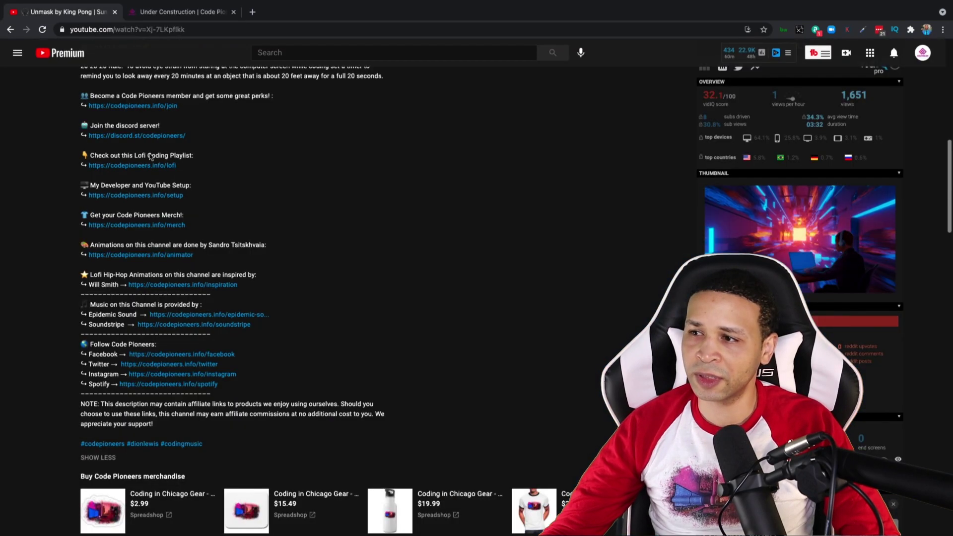
Test another social link, then the Instagram and Spotify links, returning to the YouTube tab after each
{"action": "left_click", "coordinate": [179, 369]}
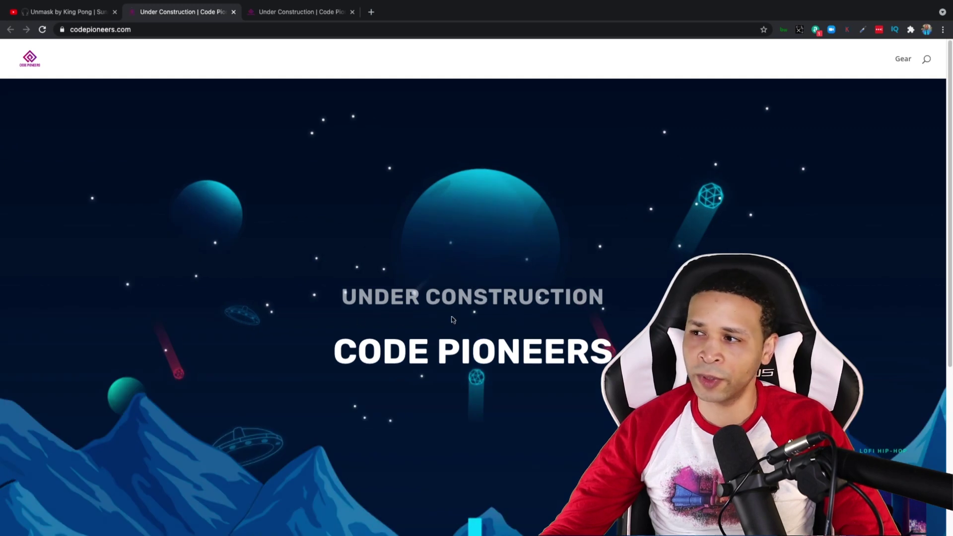
{"action": "mouse_move", "coordinate": [70, 3]}
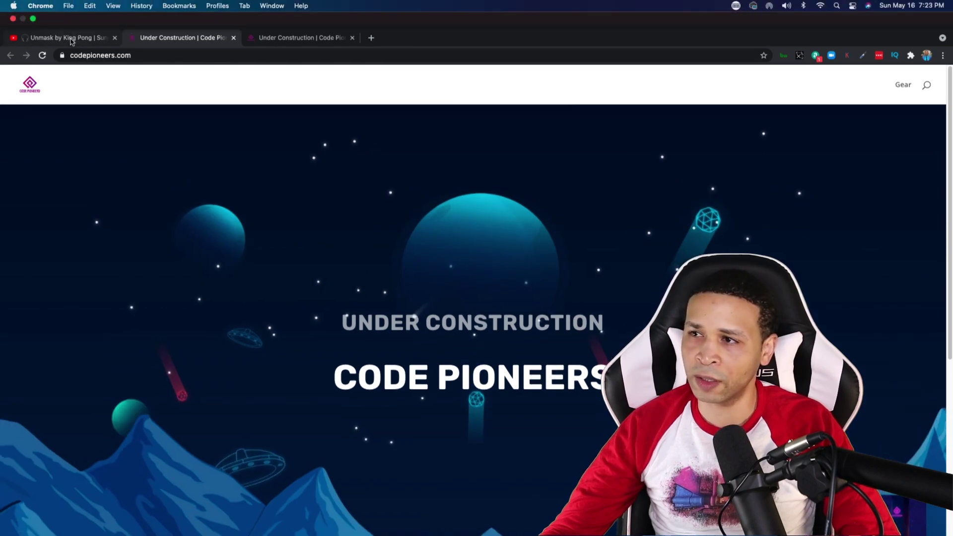
{"action": "left_click", "coordinate": [72, 39]}
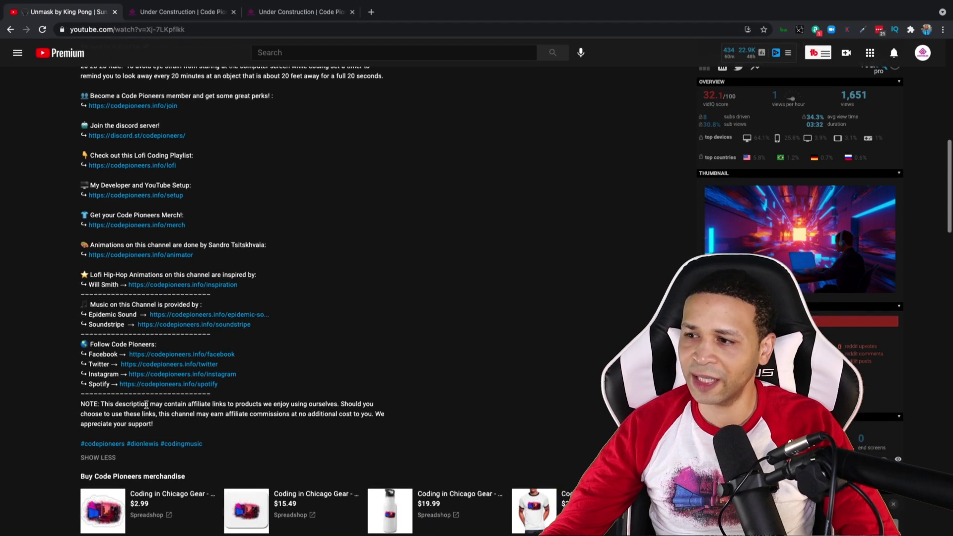
{"action": "left_click", "coordinate": [148, 380]}
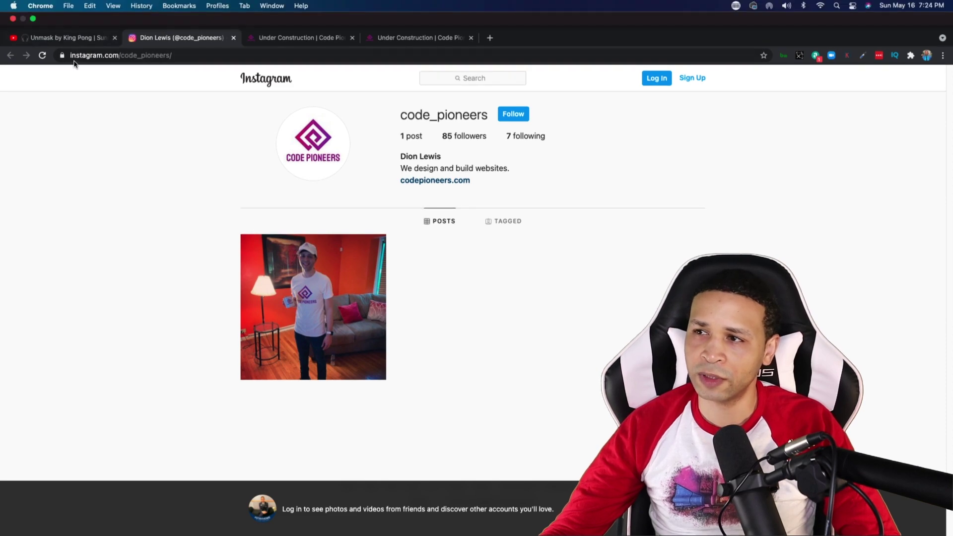
{"action": "left_click", "coordinate": [71, 39]}
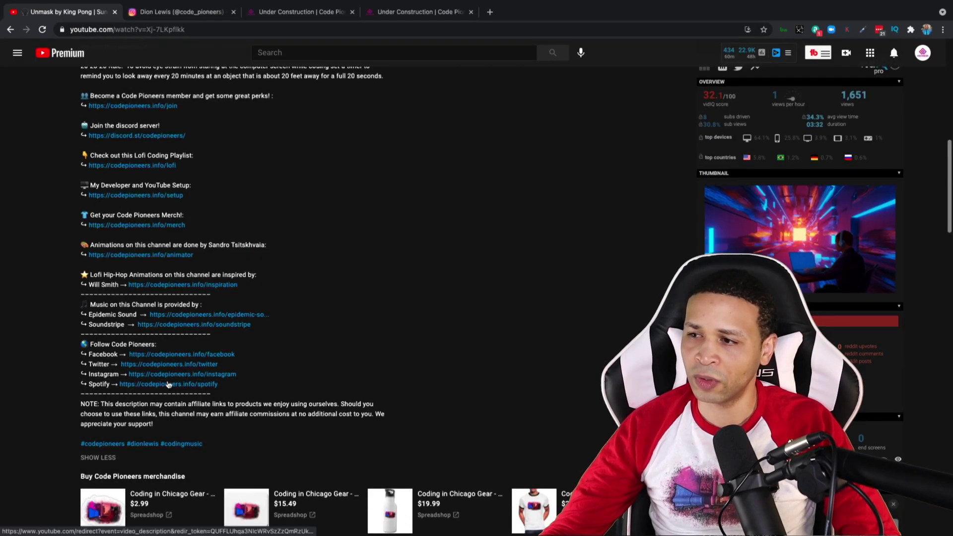
{"action": "left_click", "coordinate": [169, 384]}
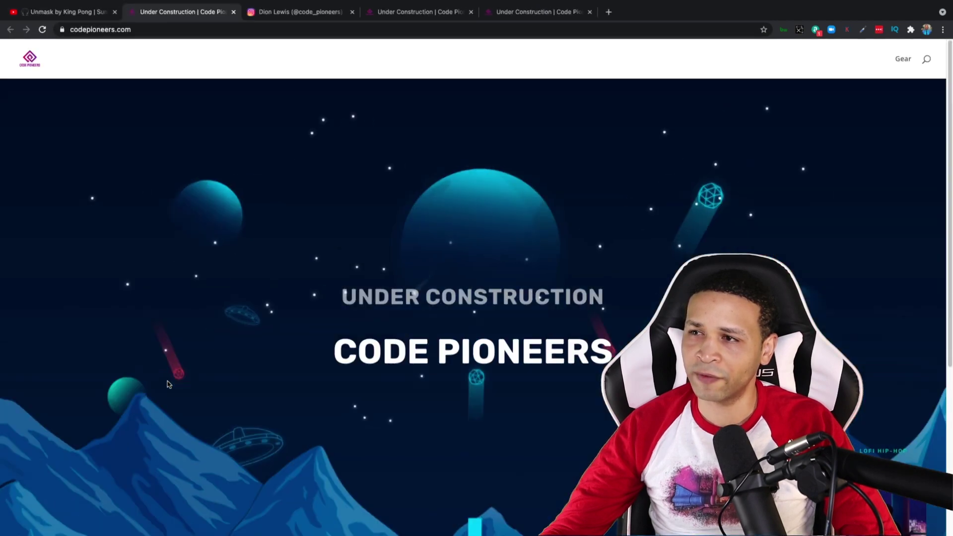
{"action": "left_click", "coordinate": [93, 13]}
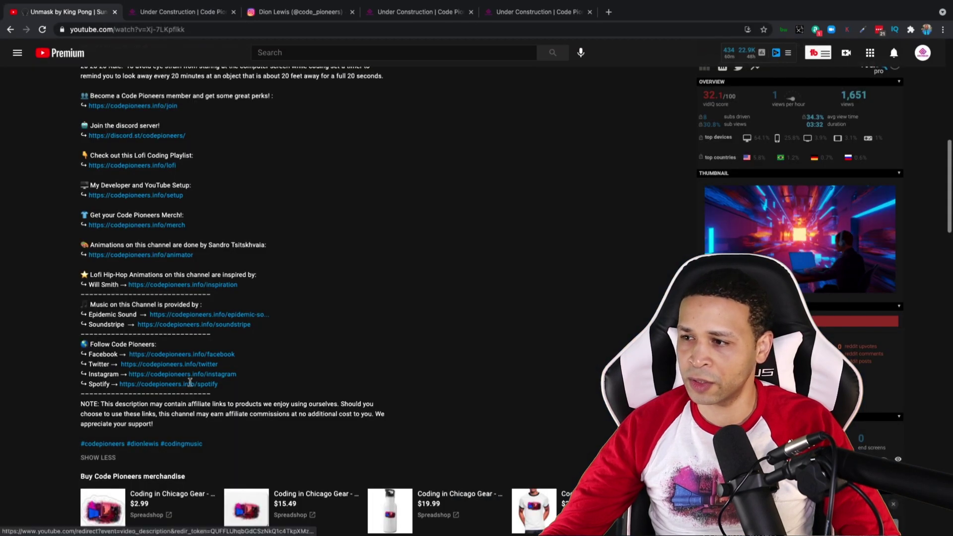
{"action": "right_click", "coordinate": [195, 355]}
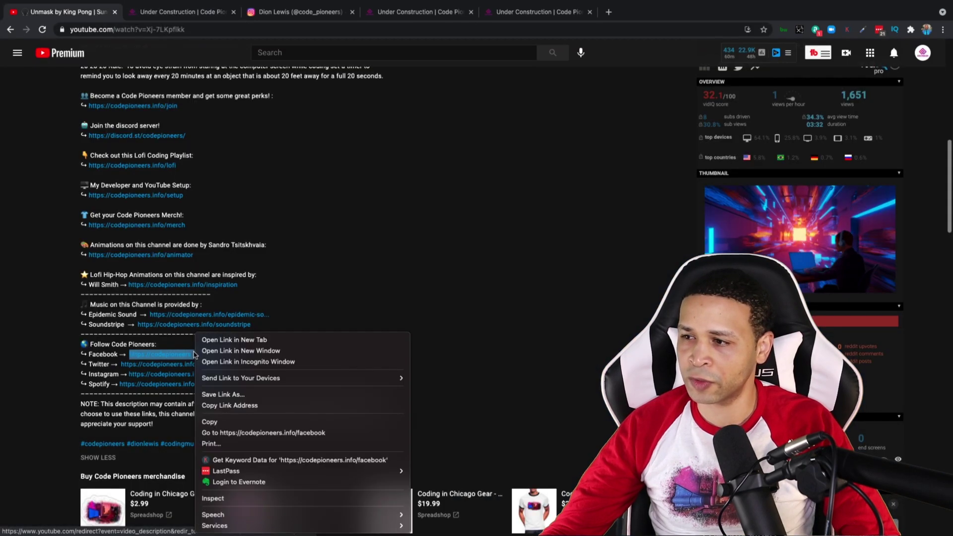
{"action": "left_click", "coordinate": [232, 498]}
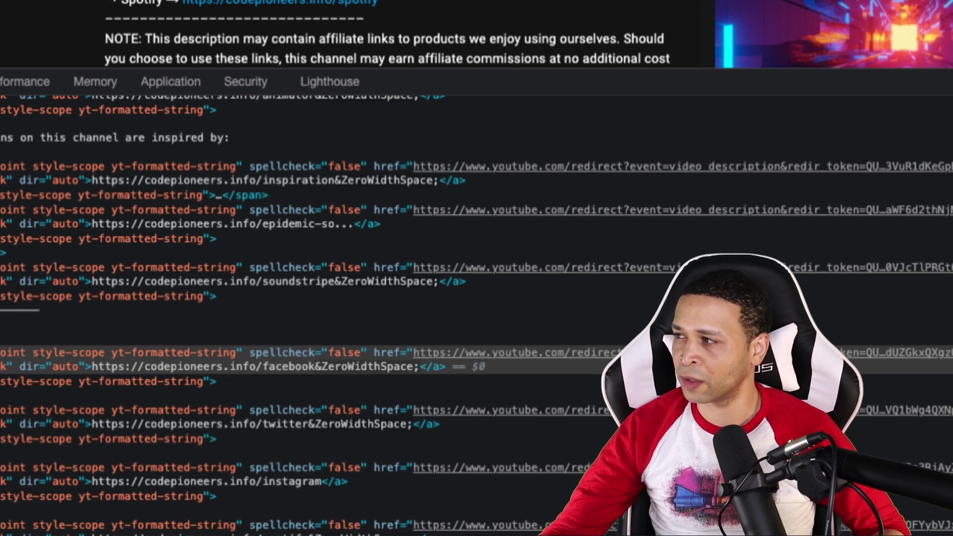
{"action": "key", "text": "F12"}
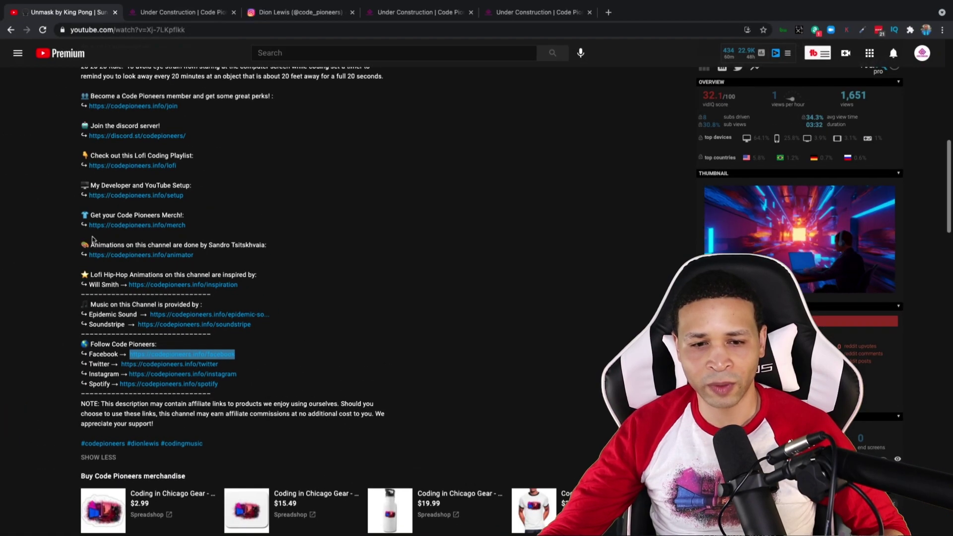
Go back to the Unmask by King Pong video page
{"action": "scroll", "coordinate": [386, 170], "scroll_direction": "up", "scroll_amount": 8}
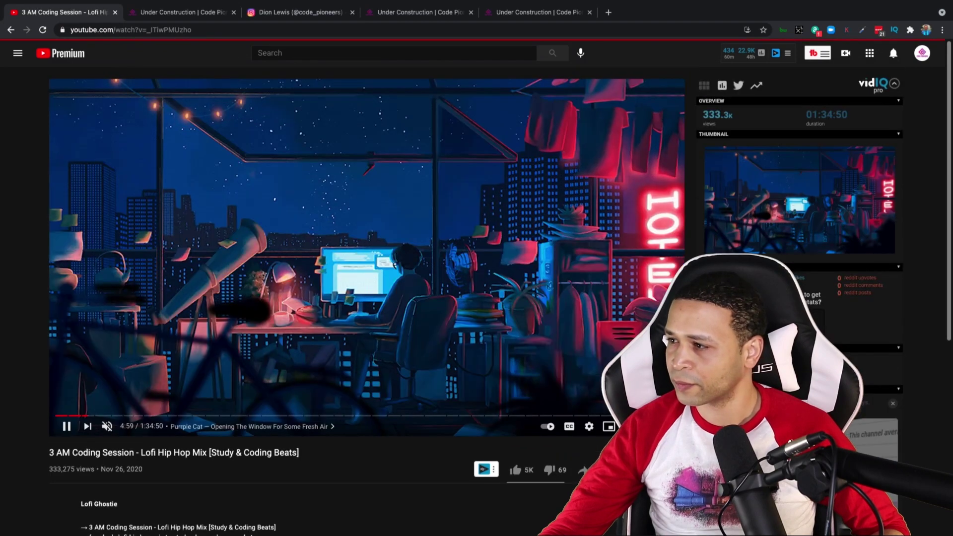
{"action": "scroll", "coordinate": [49, 67], "scroll_direction": "down", "scroll_amount": 2}
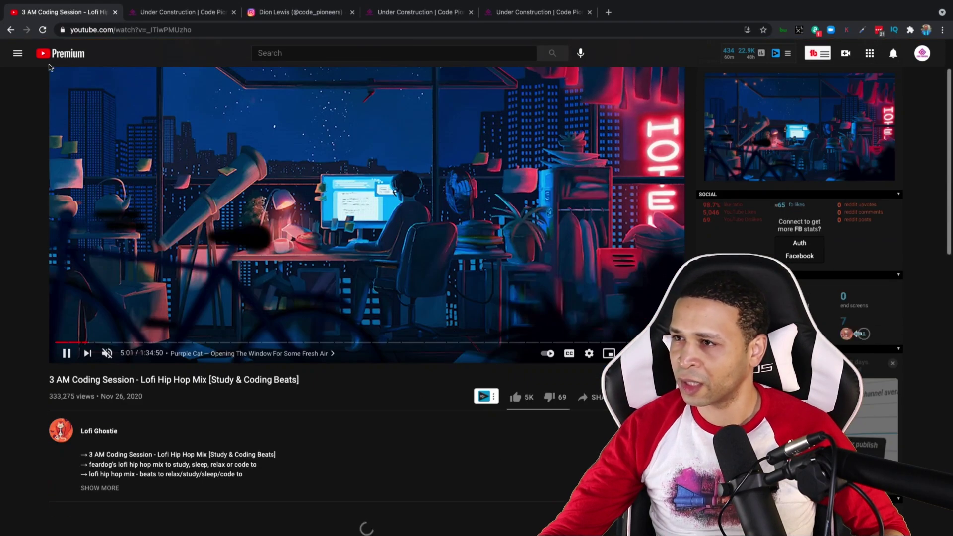
{"action": "left_click", "coordinate": [11, 31]}
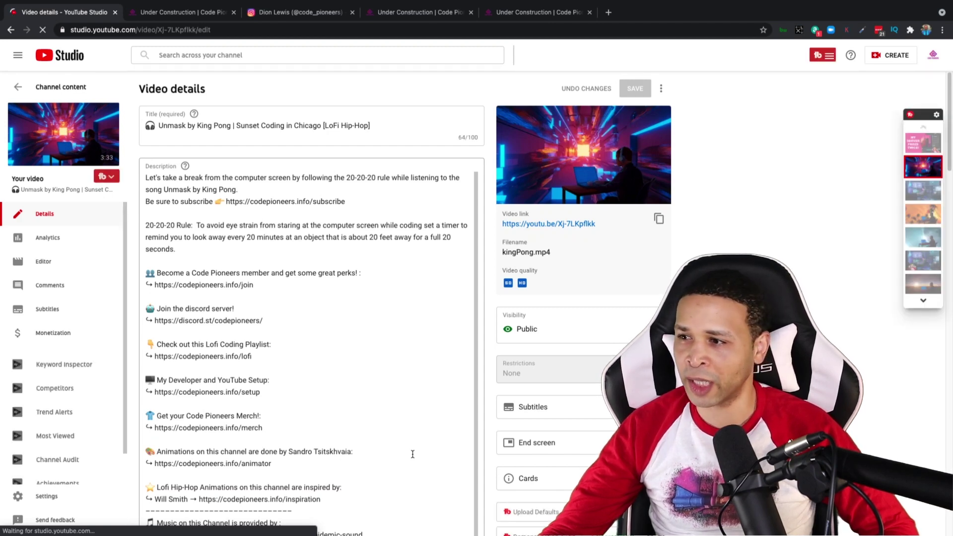
Scroll the Video details description to the social links and place the cursor after the Facebook URL
{"action": "scroll", "coordinate": [410, 454], "scroll_direction": "down", "scroll_amount": 2}
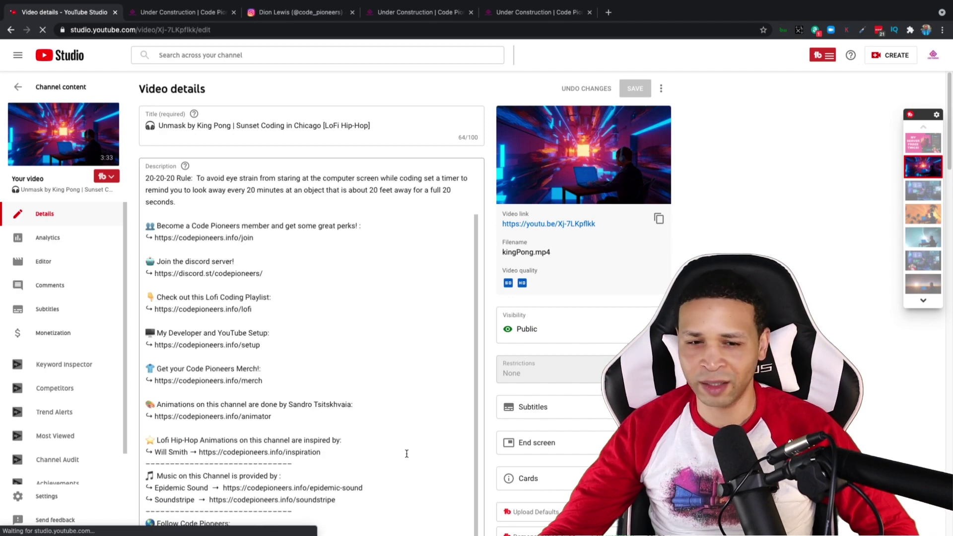
{"action": "scroll", "coordinate": [407, 454], "scroll_direction": "down", "scroll_amount": 5}
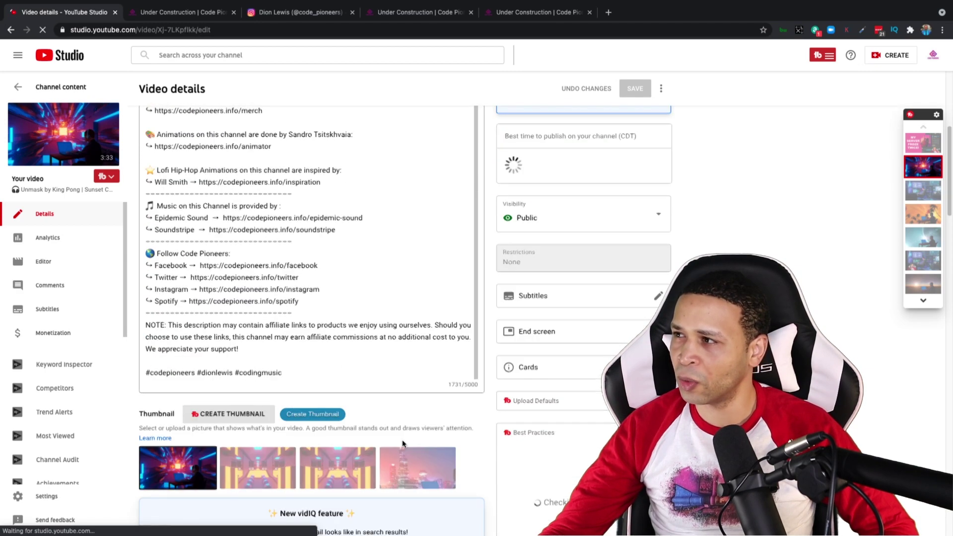
{"action": "scroll", "coordinate": [403, 443], "scroll_direction": "down", "scroll_amount": 3}
{"action": "scroll", "coordinate": [402, 445], "scroll_direction": "up", "scroll_amount": 3}
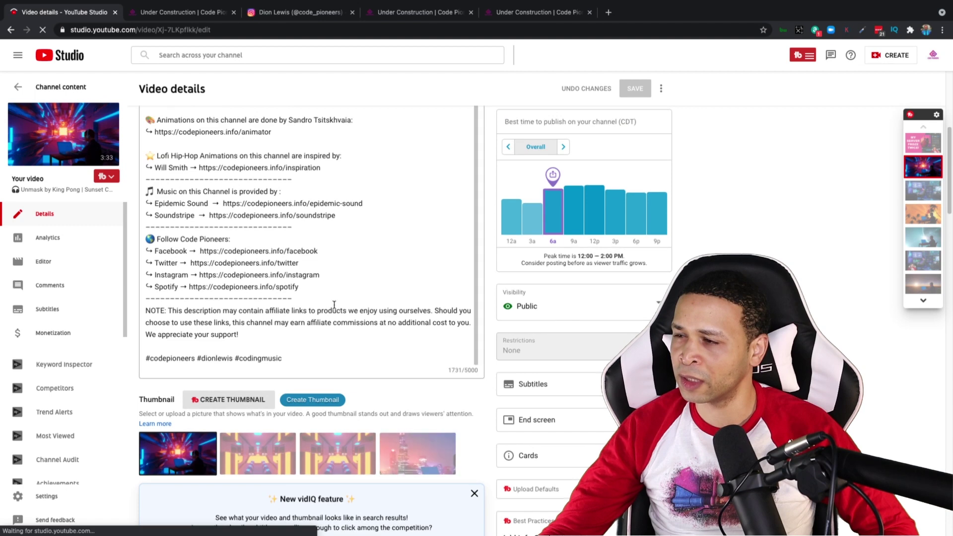
{"action": "left_click", "coordinate": [334, 250]}
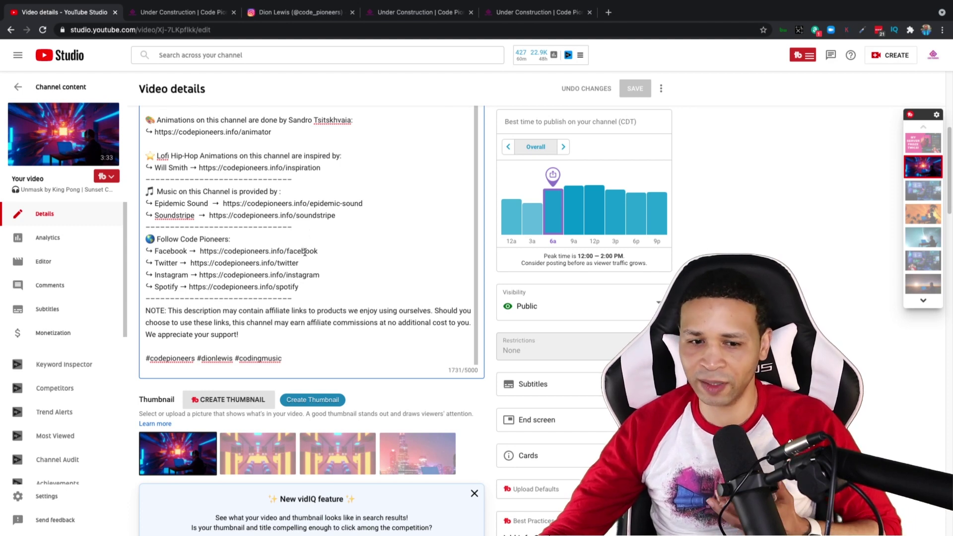
{"action": "left_click", "coordinate": [327, 252]}
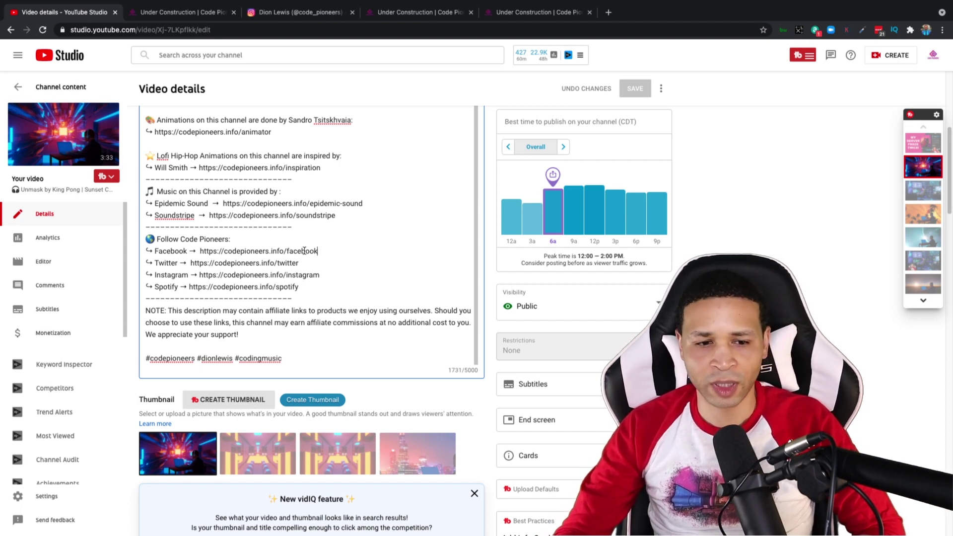
Strip hidden trailing characters from the Facebook, Twitter, Instagram and Spotify URLs, leaving 1728/5000 characters
{"action": "key", "text": "BackSpace"}
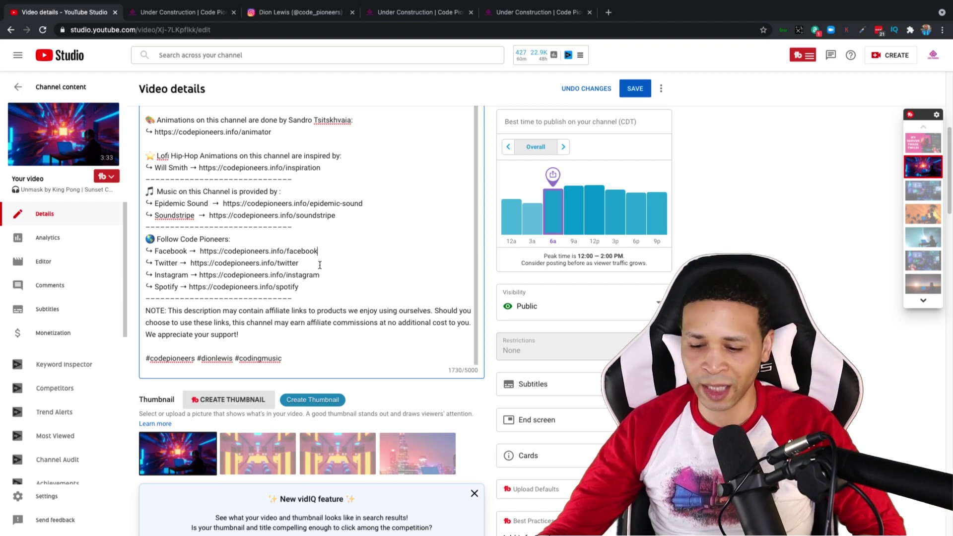
{"action": "key", "text": "BackSpace"}
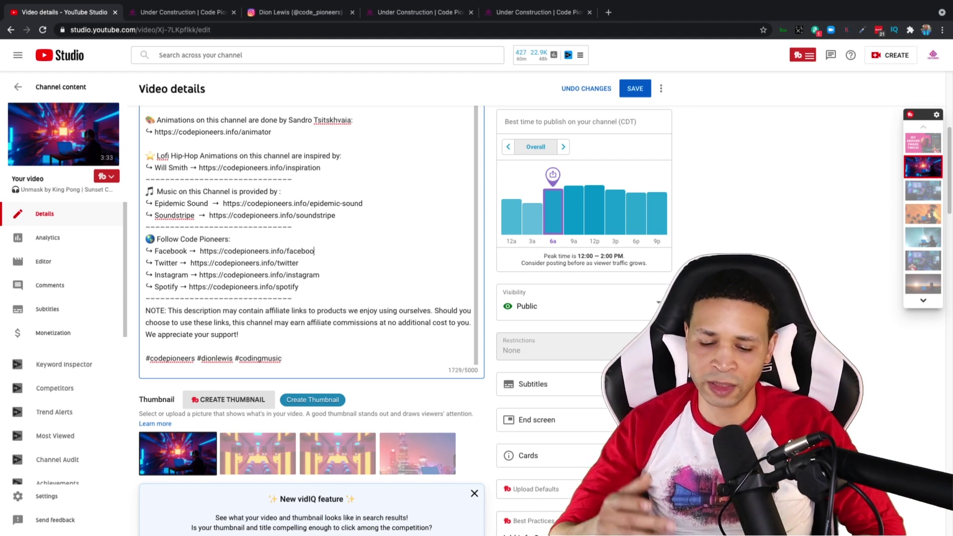
{"action": "type", "text": "k"}
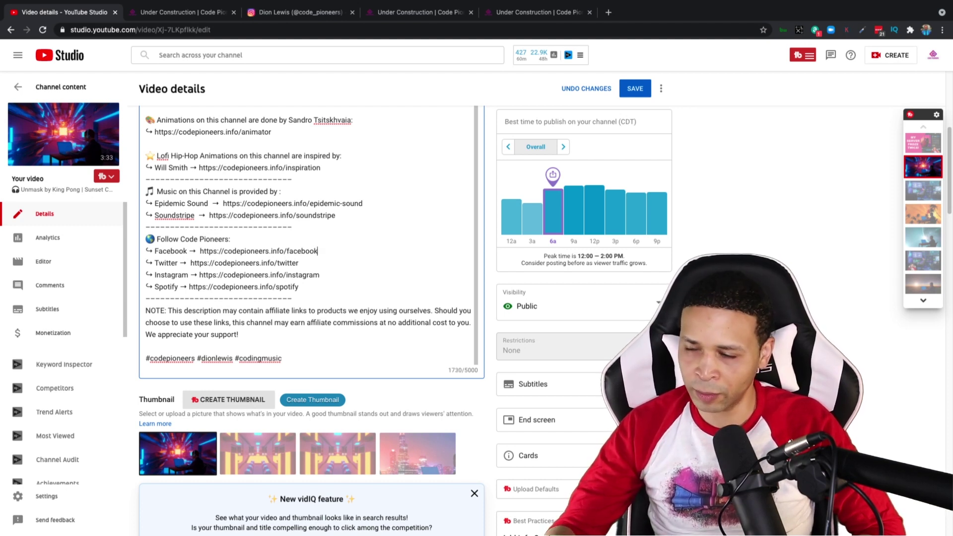
{"action": "left_click", "coordinate": [298, 263]}
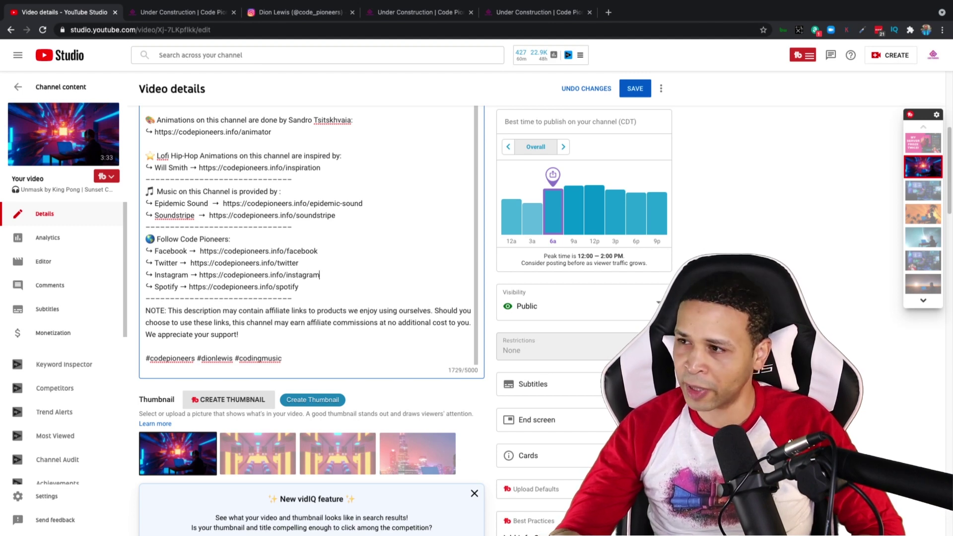
{"action": "key", "text": "BackSpace"}
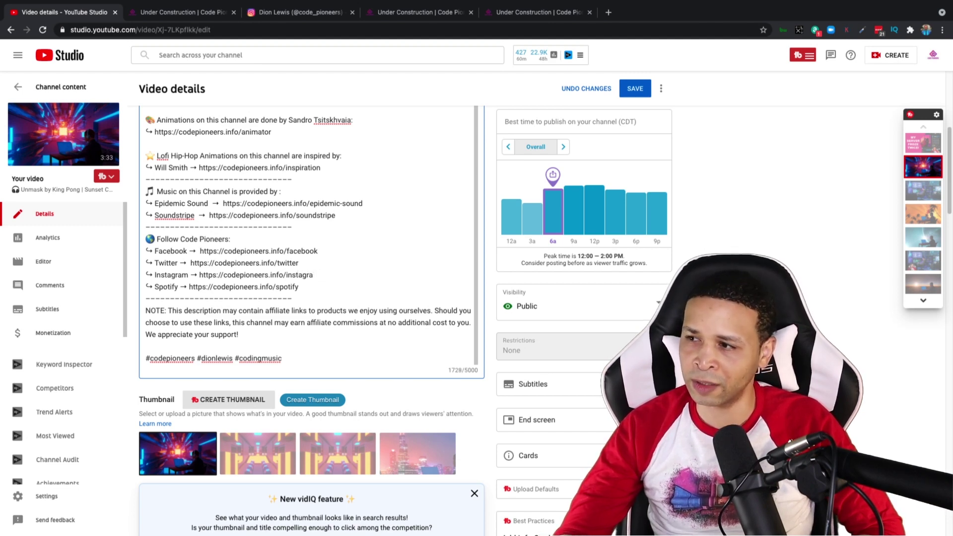
{"action": "type", "text": "m"}
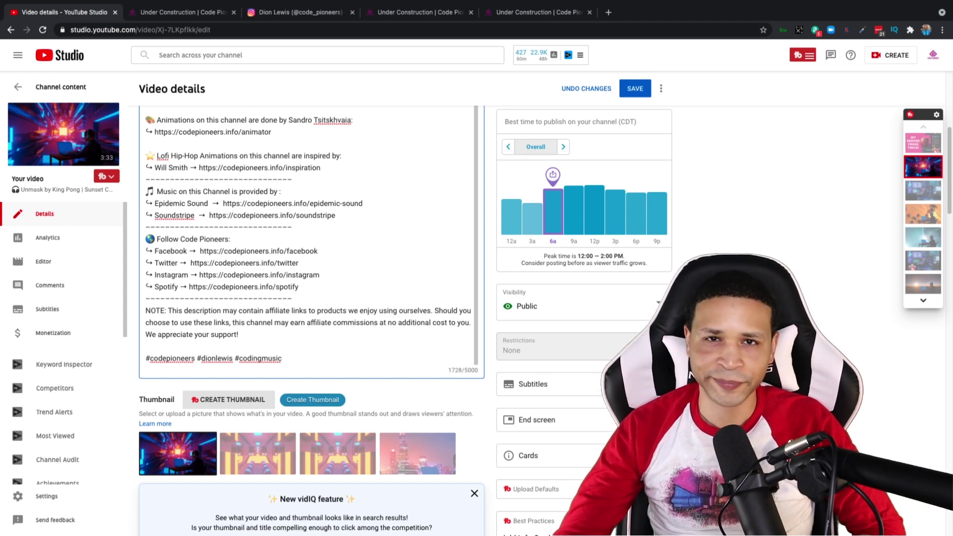
{"action": "key", "text": "BackSpace"}
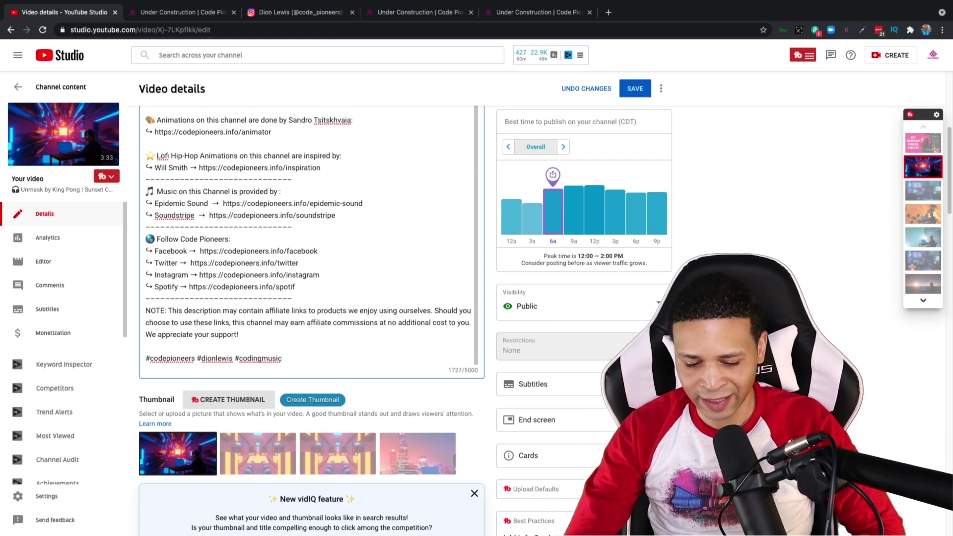
{"action": "type", "text": "y"}
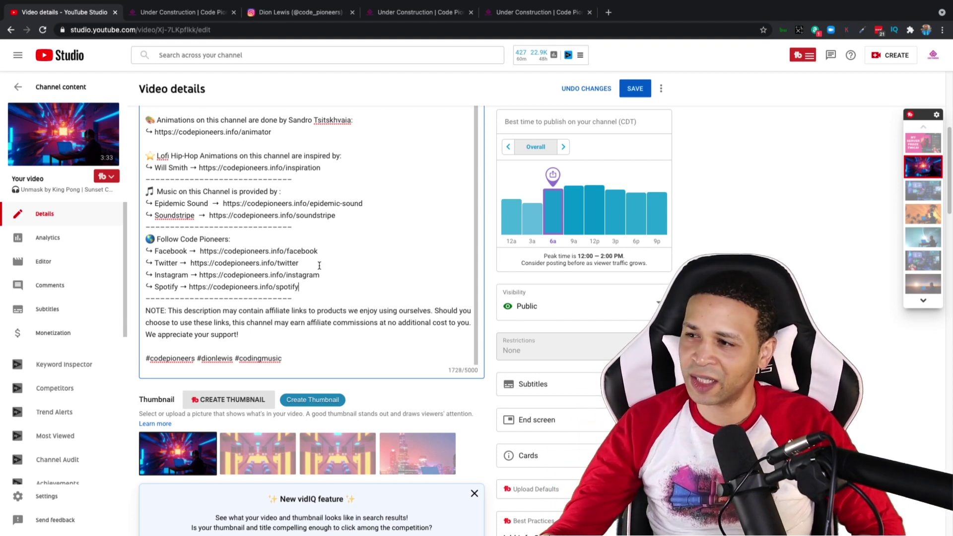
Remove hidden characters after the soundstripe, epidemic-sound, inspiration and animator links
{"action": "left_click", "coordinate": [341, 213]}
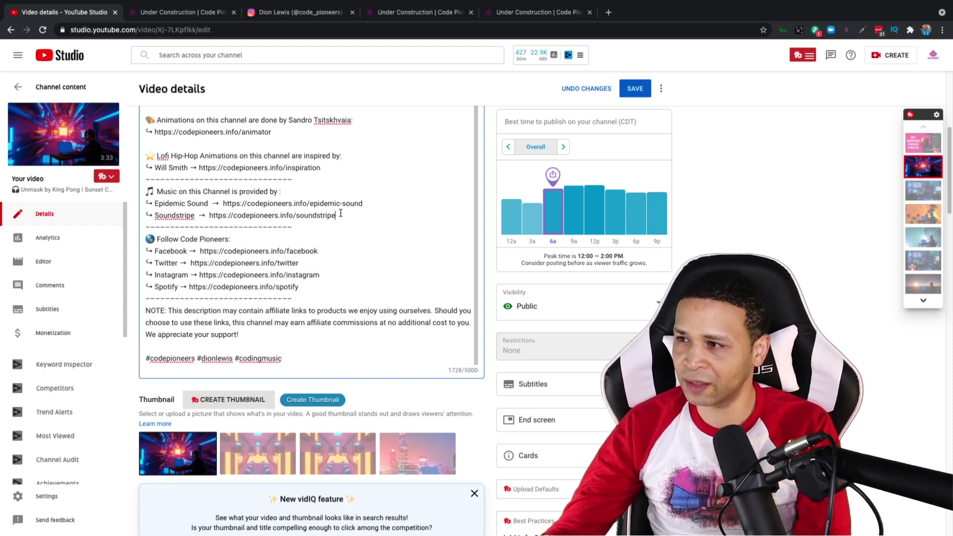
{"action": "key", "text": "BackSpace"}
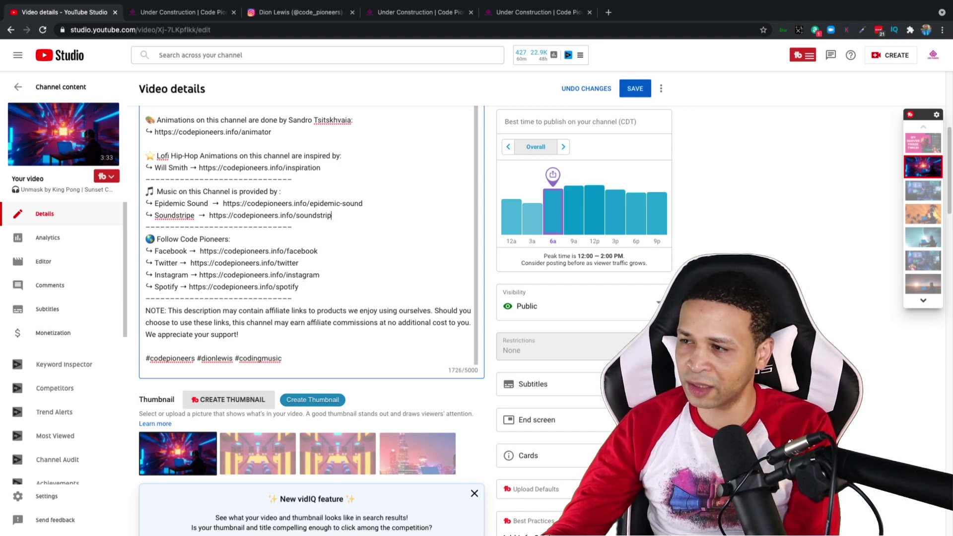
{"action": "left_click", "coordinate": [385, 198]}
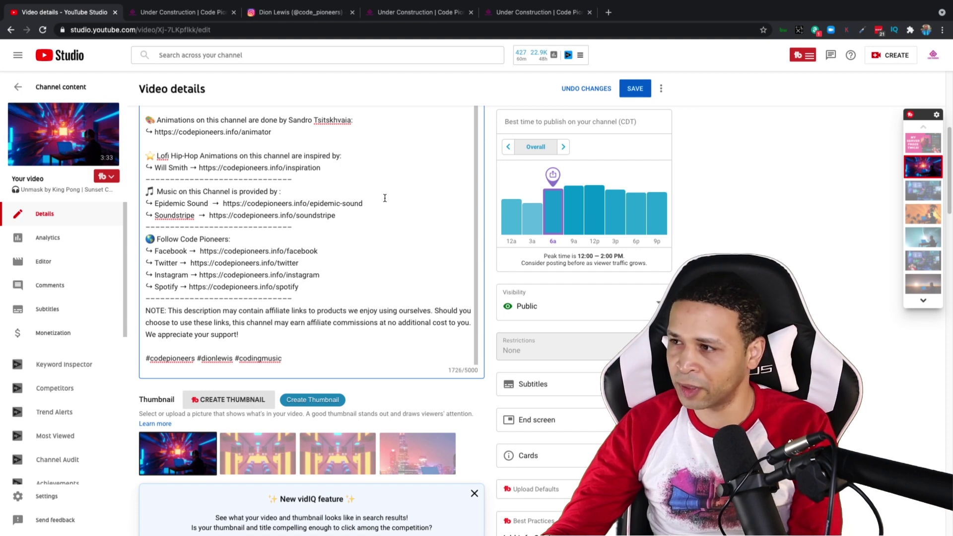
{"action": "key", "text": "BackSpace"}
{"action": "type", "text": "d"}
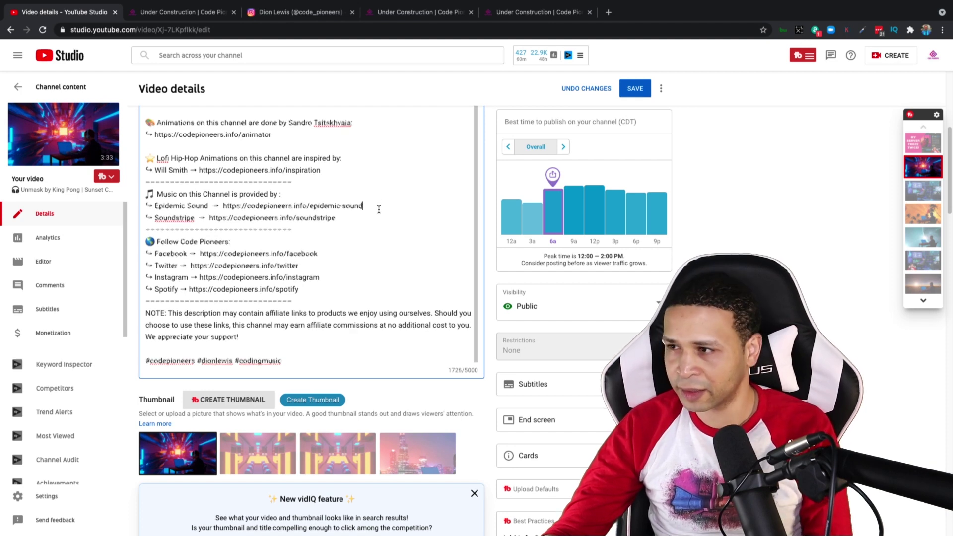
{"action": "scroll", "coordinate": [379, 209], "scroll_direction": "up", "scroll_amount": 3}
{"action": "left_click", "coordinate": [358, 233]}
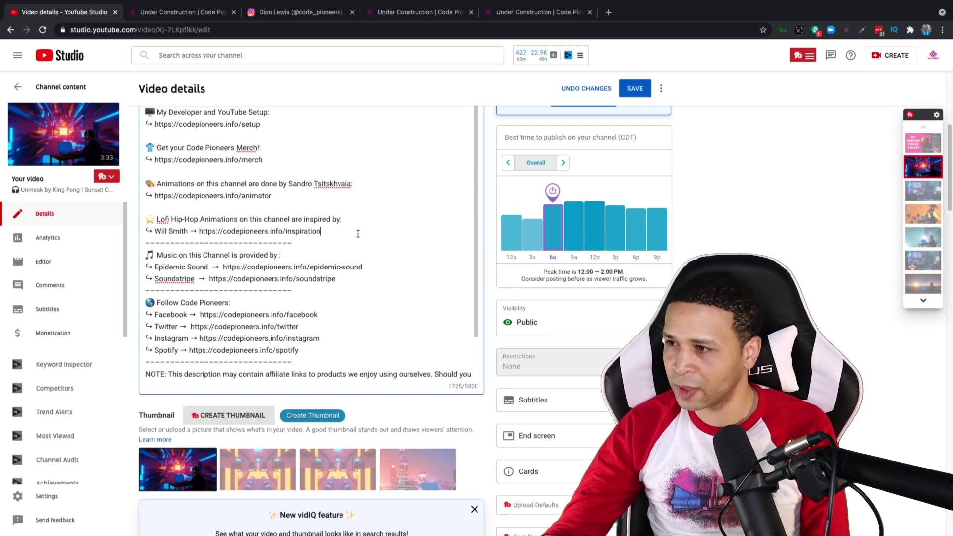
{"action": "scroll", "coordinate": [353, 248], "scroll_direction": "up", "scroll_amount": 1}
{"action": "left_click", "coordinate": [297, 238]}
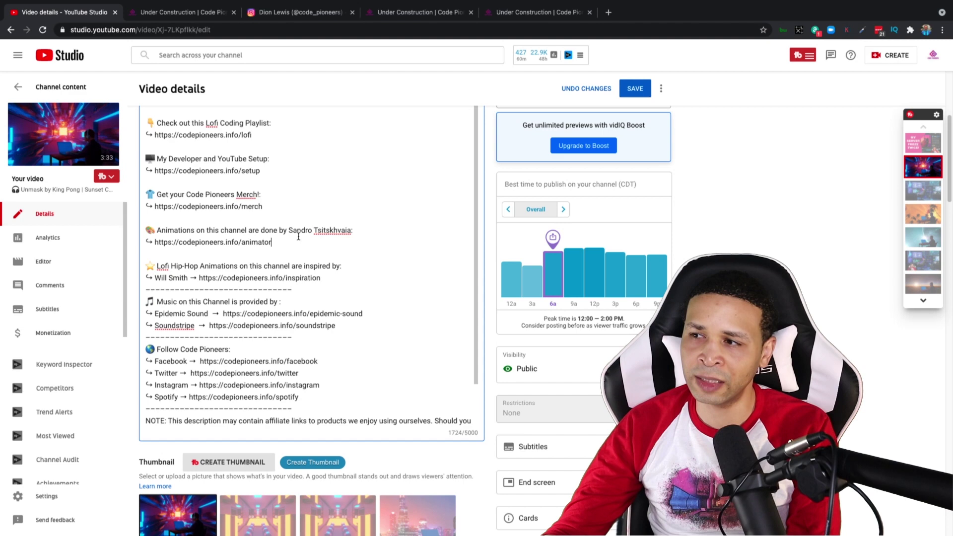
{"action": "key", "text": "BackSpace"}
{"action": "type", "text": "r"}
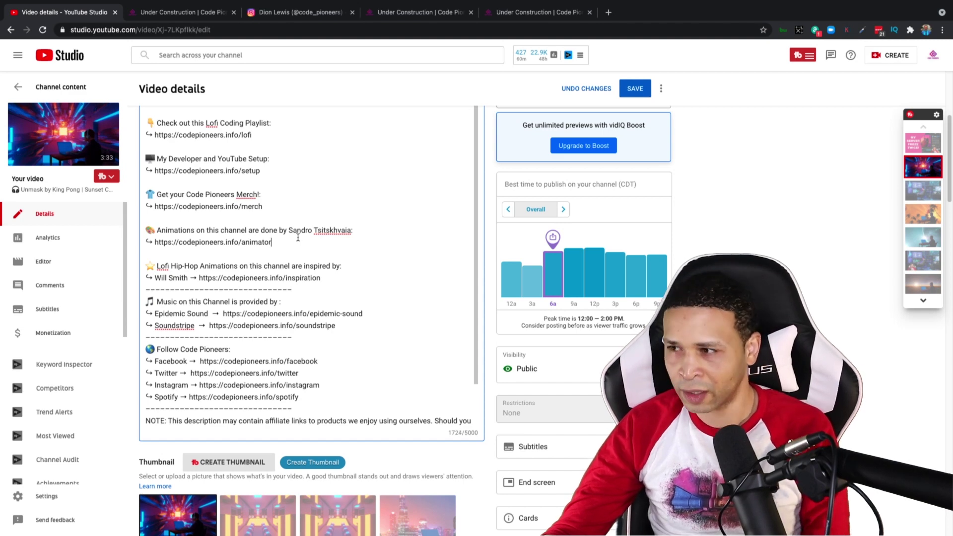
Remove hidden characters after the setup, lofi and join links
{"action": "scroll", "coordinate": [293, 233], "scroll_direction": "up", "scroll_amount": 1}
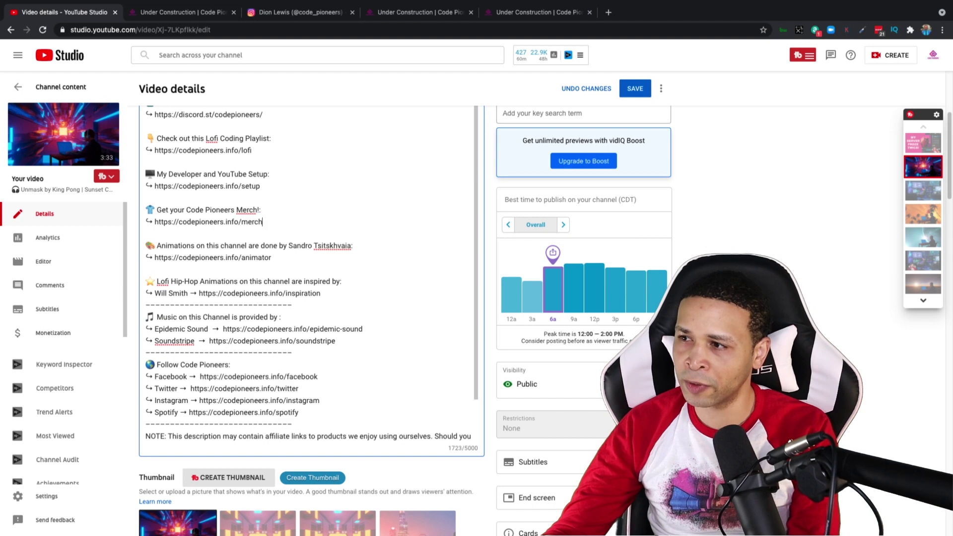
{"action": "scroll", "coordinate": [290, 230], "scroll_direction": "up", "scroll_amount": 1}
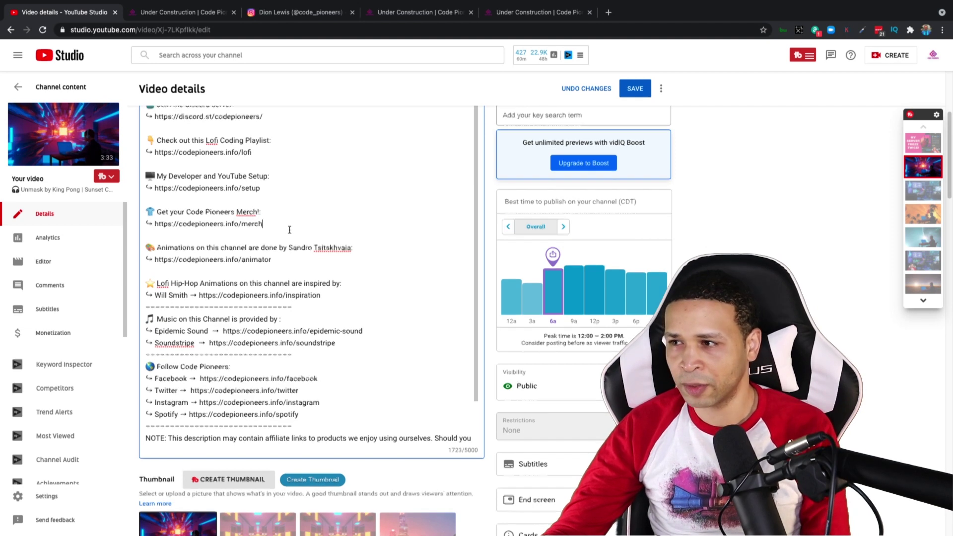
{"action": "scroll", "coordinate": [290, 230], "scroll_direction": "up", "scroll_amount": 1}
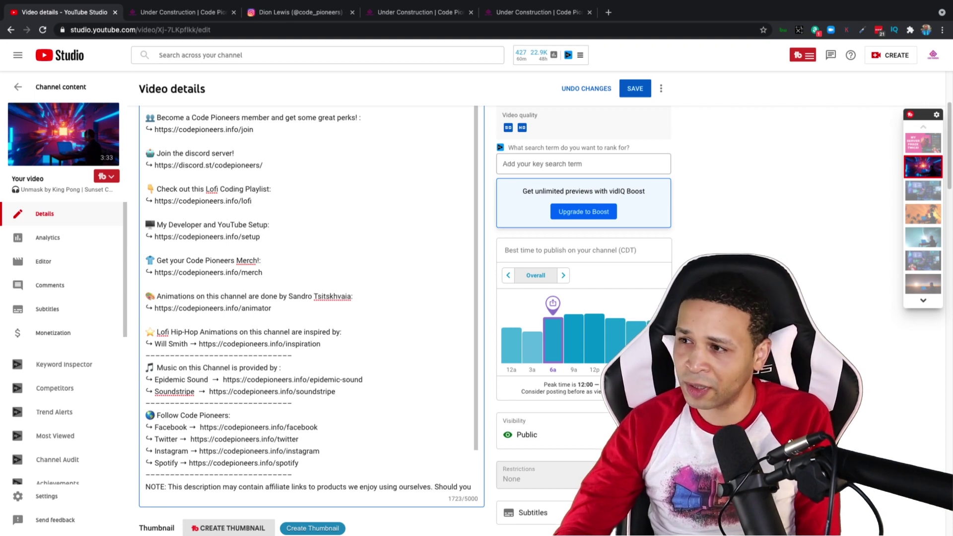
{"action": "key", "text": "BackSpace"}
{"action": "type", "text": "p"}
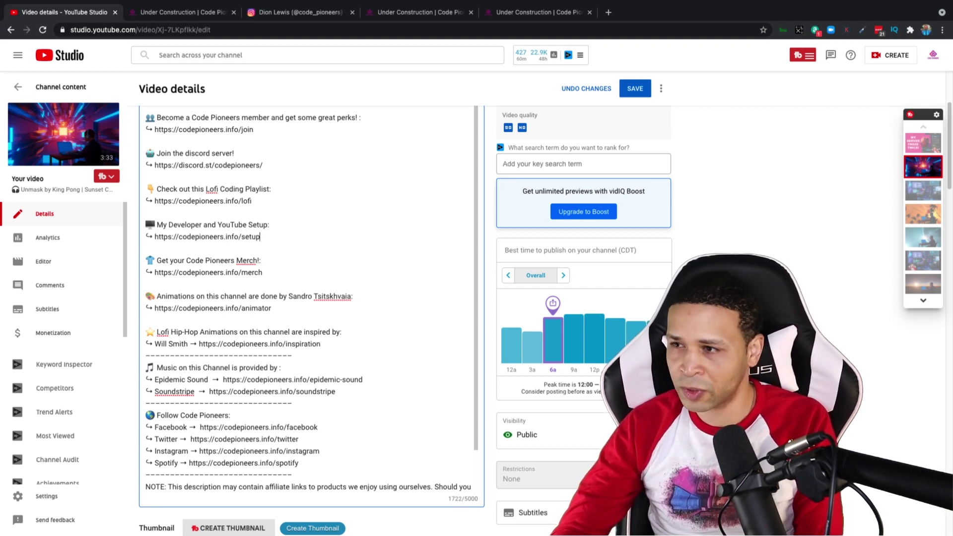
{"action": "left_click", "coordinate": [256, 202]}
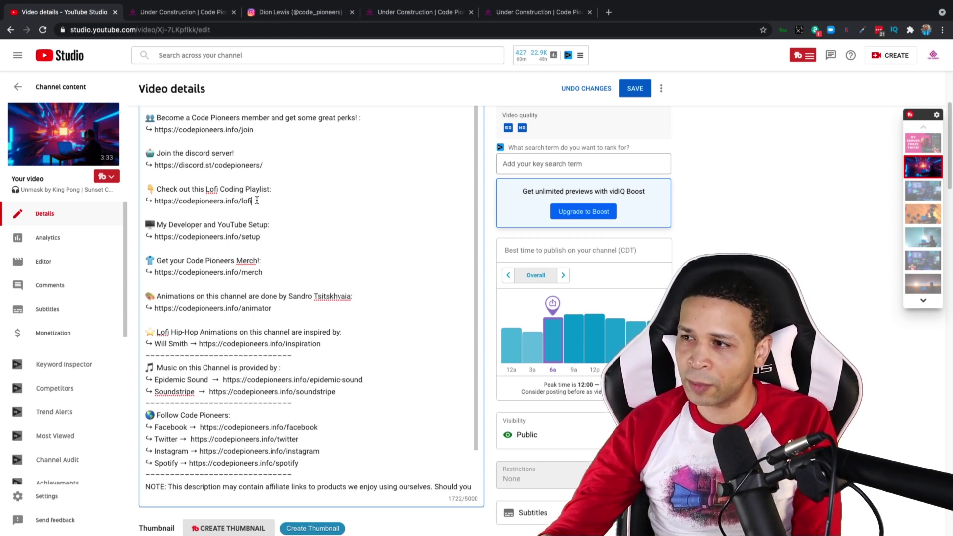
{"action": "key", "text": "BackSpace"}
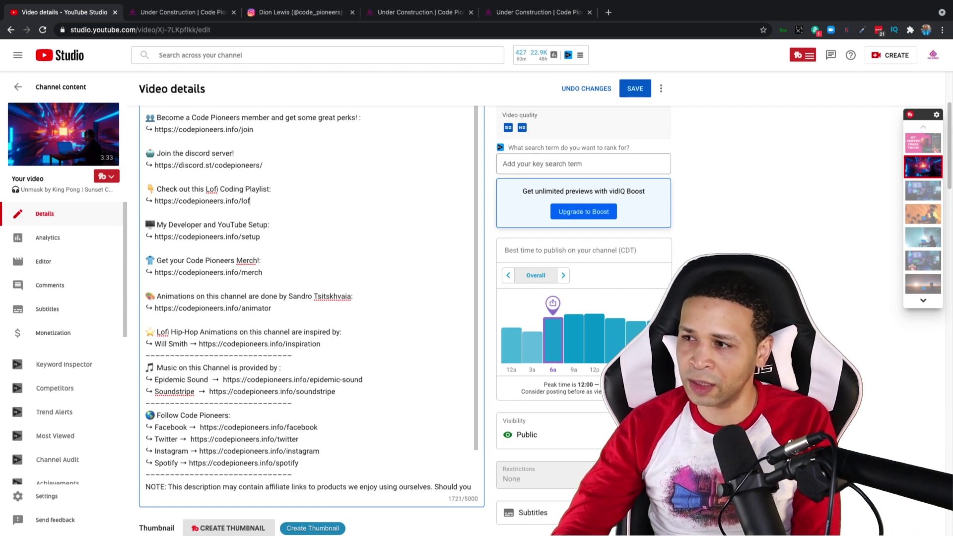
{"action": "type", "text": "i"}
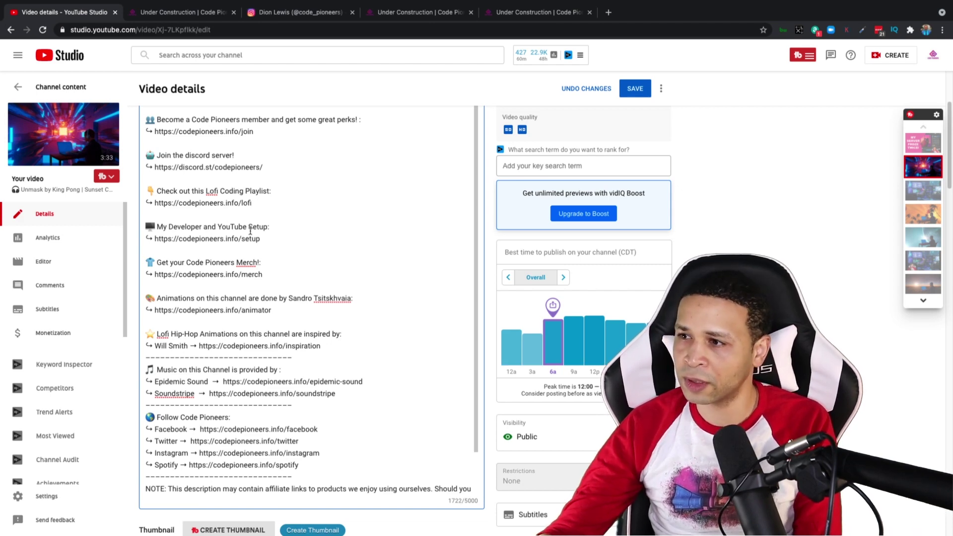
{"action": "scroll", "coordinate": [267, 243], "scroll_direction": "up", "scroll_amount": 1}
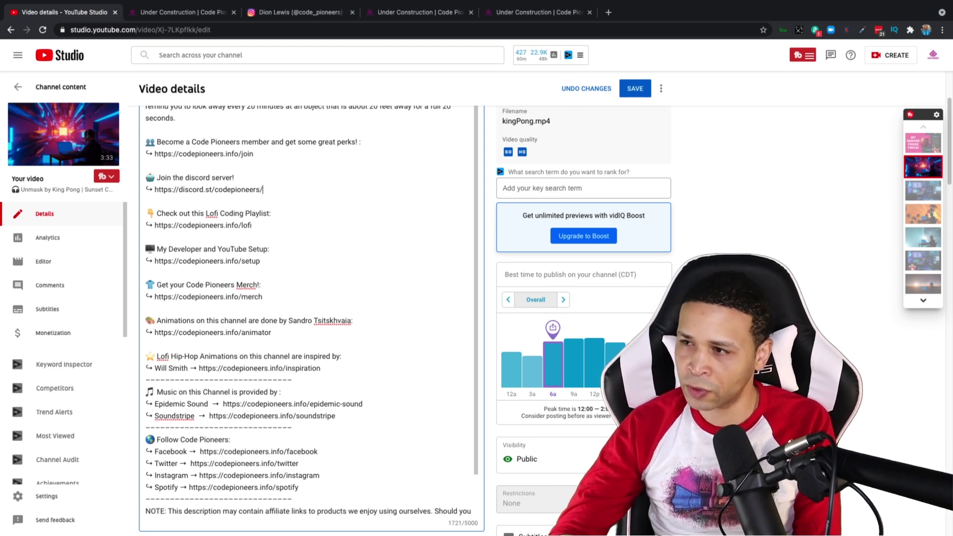
{"action": "scroll", "coordinate": [267, 205], "scroll_direction": "up", "scroll_amount": 2}
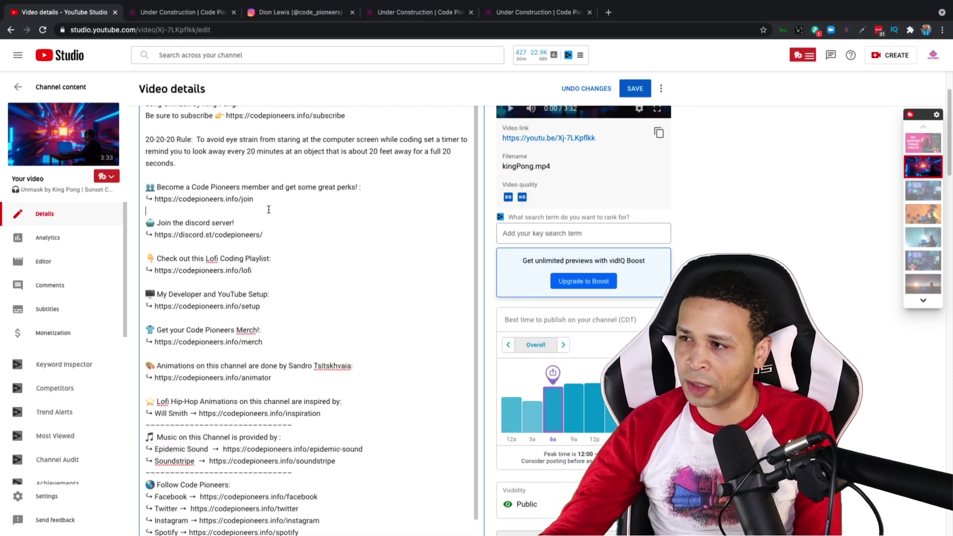
{"action": "left_click", "coordinate": [263, 195]}
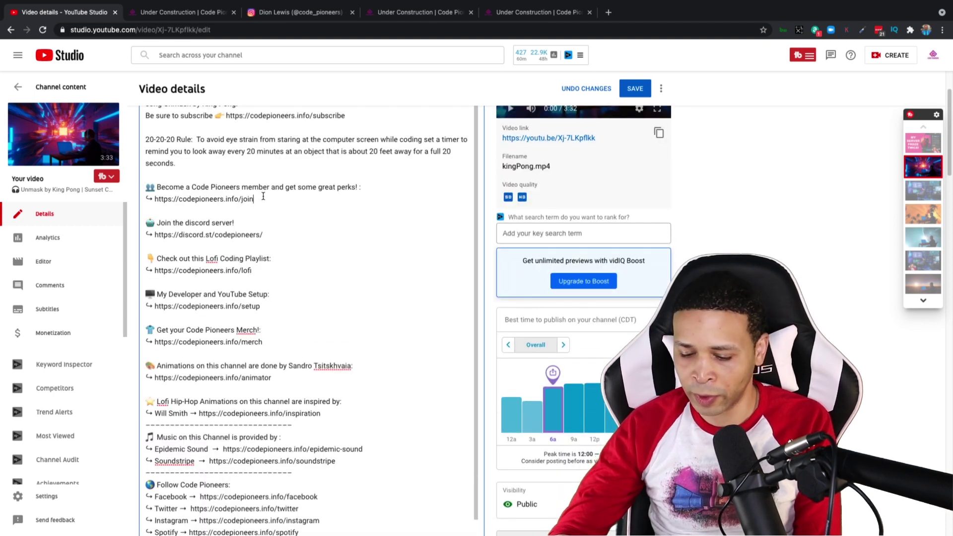
{"action": "key", "text": "BackSpace"}
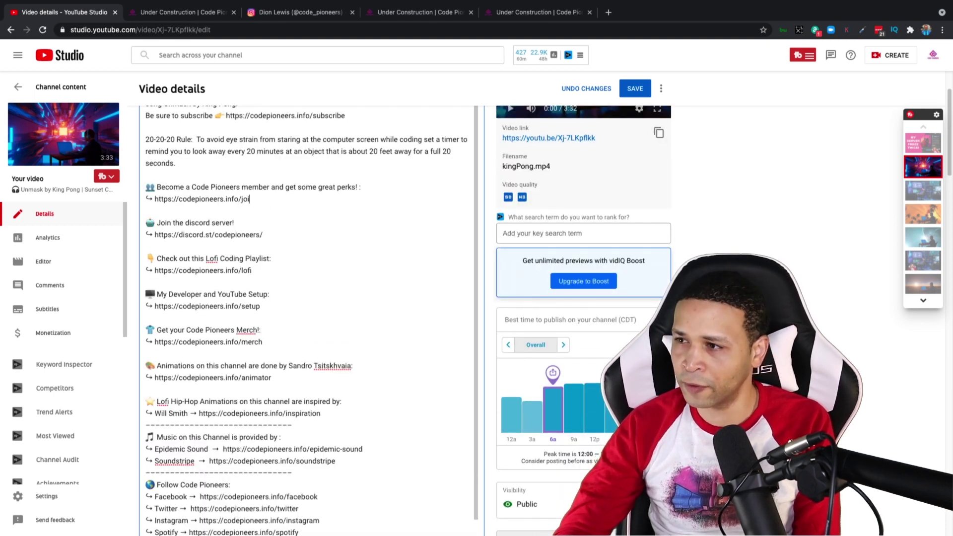
Restore the join link's last letter and clean the hidden character after the subscribe link
{"action": "type", "text": "n"}
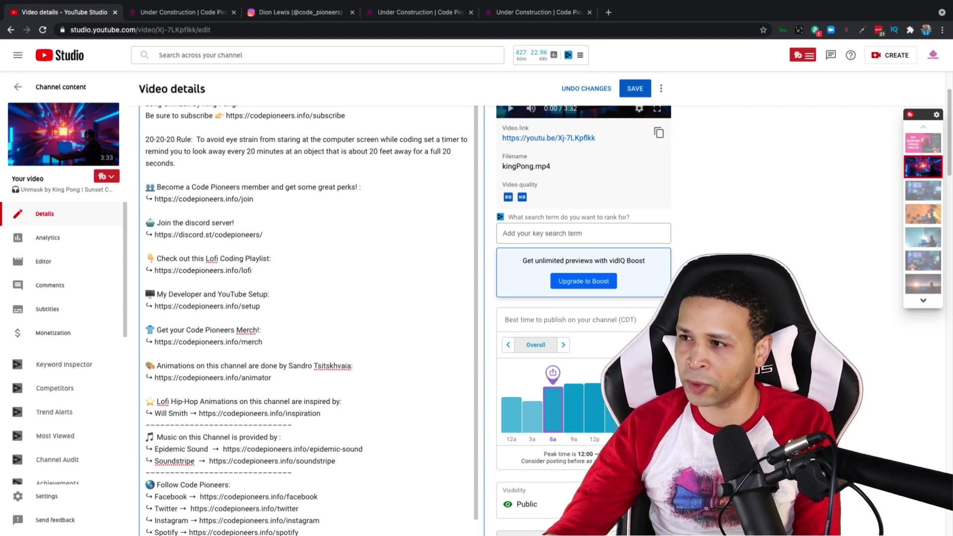
{"action": "scroll", "coordinate": [271, 301], "scroll_direction": "up", "scroll_amount": 2}
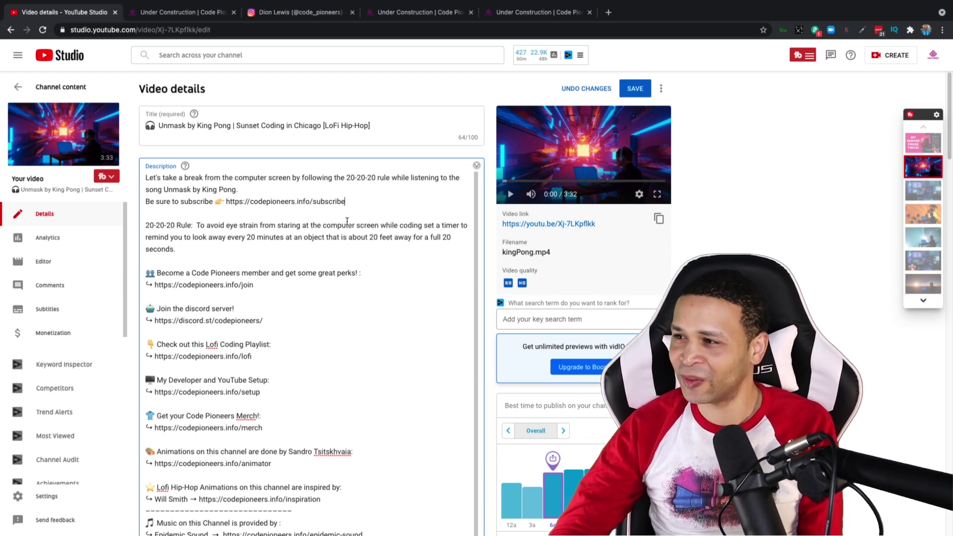
{"action": "key", "text": "BackSpace"}
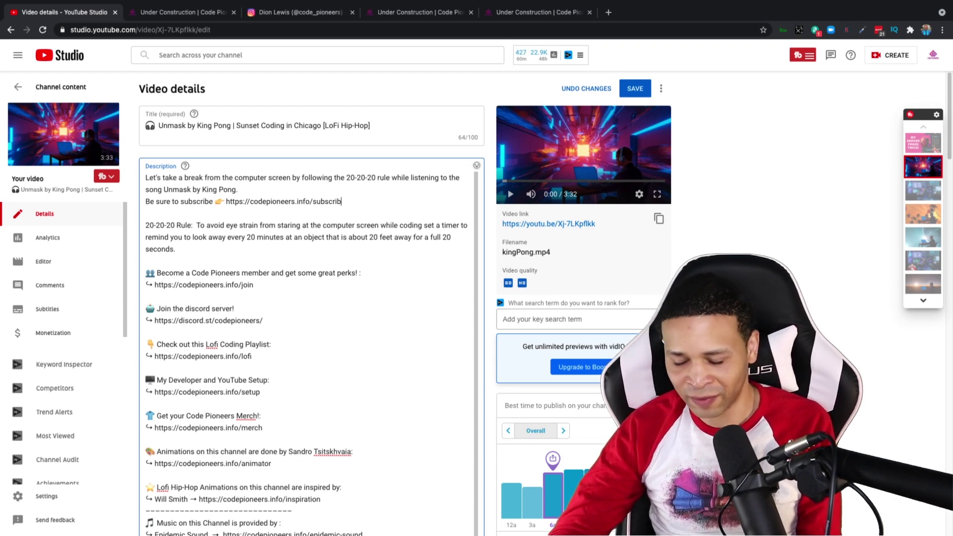
{"action": "type", "text": "e"}
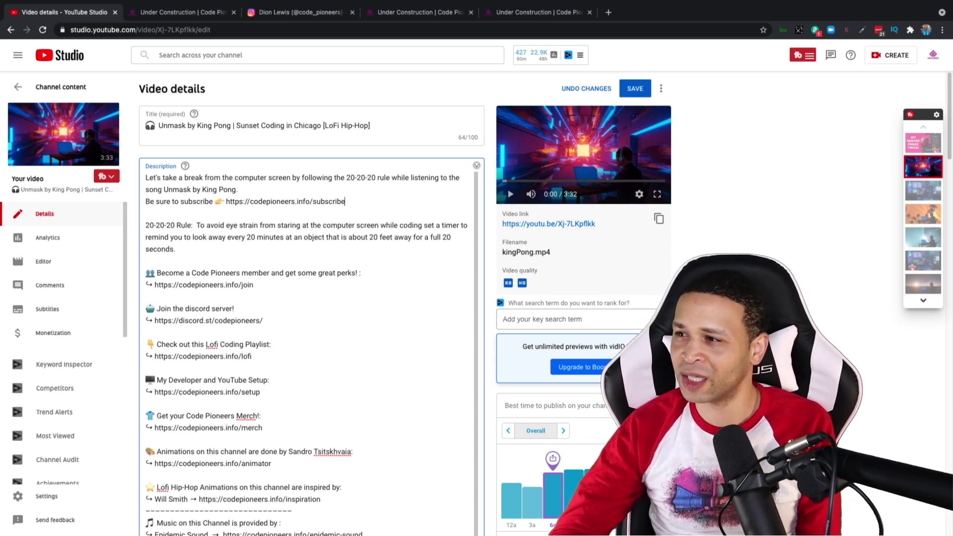
Save the edited description and open the video's public watch page in a new tab
{"action": "left_click", "coordinate": [636, 89]}
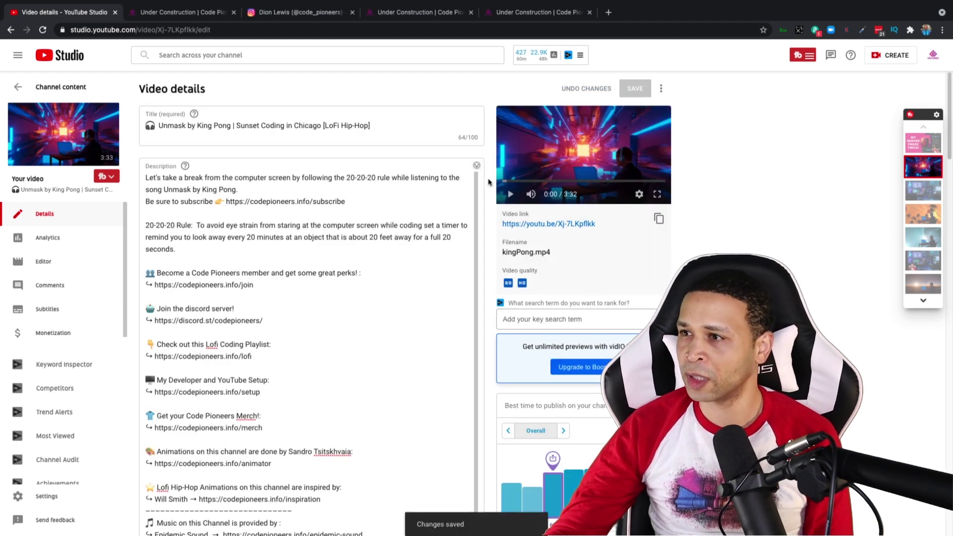
{"action": "left_click", "coordinate": [933, 58]}
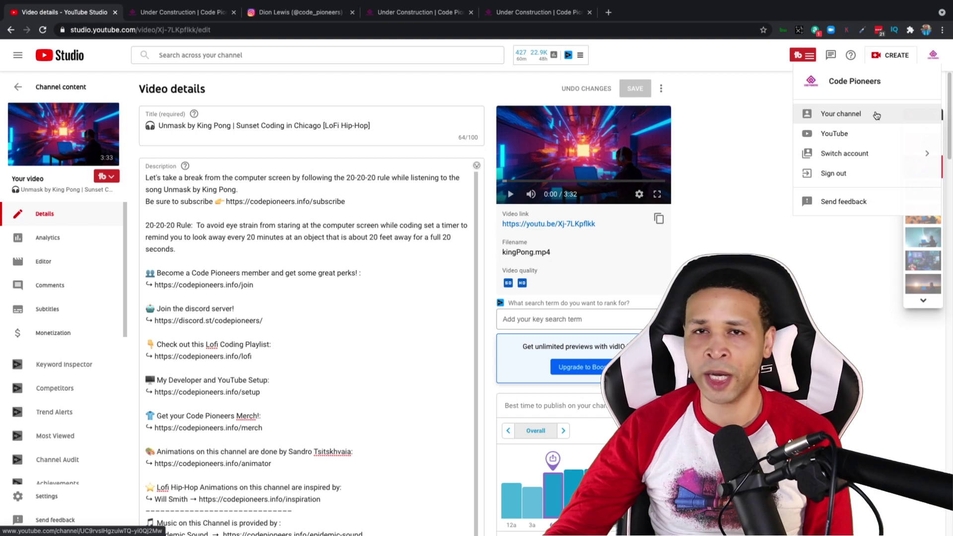
{"action": "left_click", "coordinate": [780, 141]}
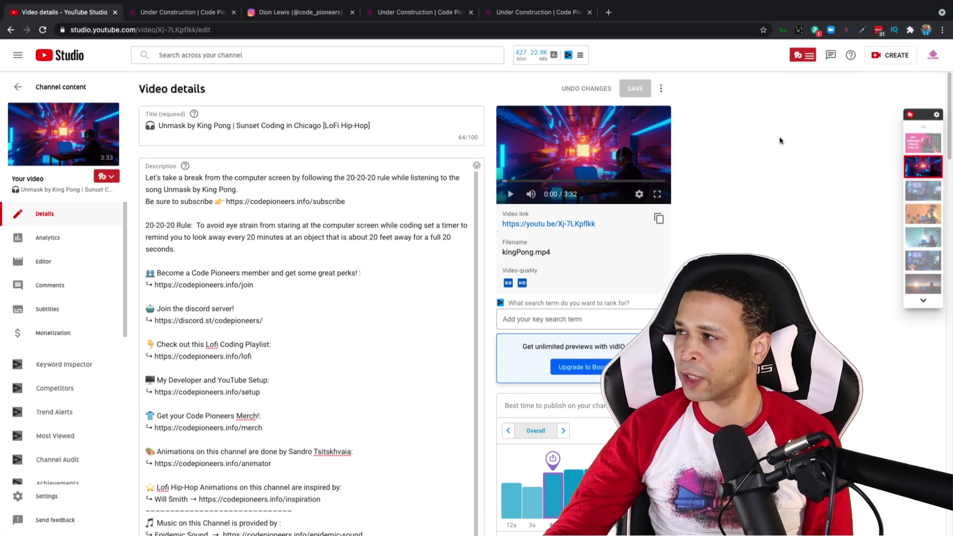
{"action": "left_click", "coordinate": [64, 159]}
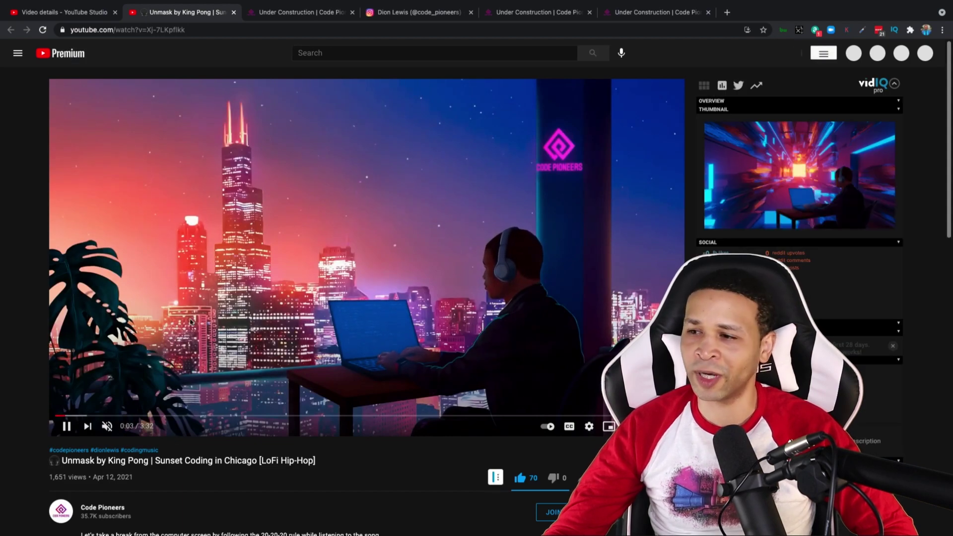
Scroll the public watch page and expand the full description with SHOW MORE
{"action": "scroll", "coordinate": [189, 323], "scroll_direction": "down", "scroll_amount": 4}
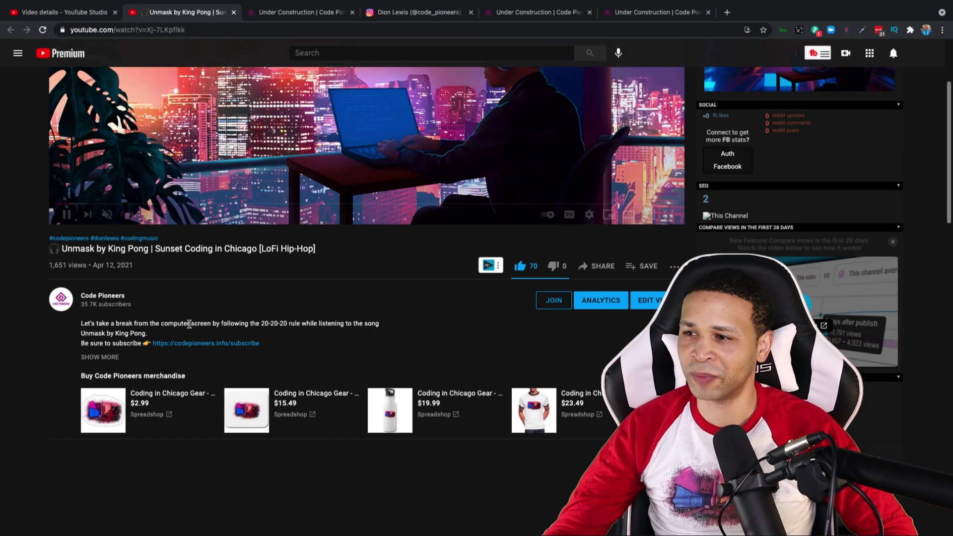
{"action": "scroll", "coordinate": [129, 215], "scroll_direction": "up", "scroll_amount": 2}
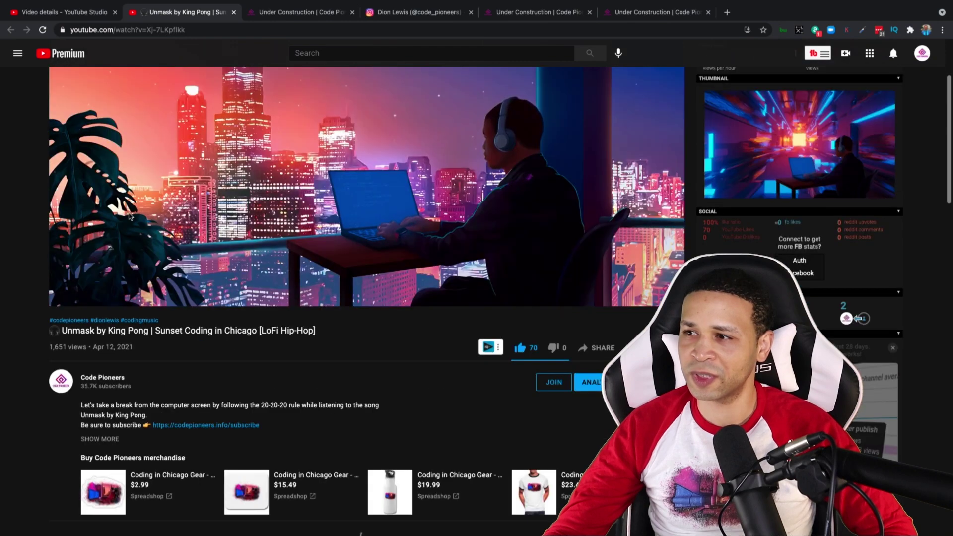
{"action": "scroll", "coordinate": [316, 270], "scroll_direction": "up", "scroll_amount": 2}
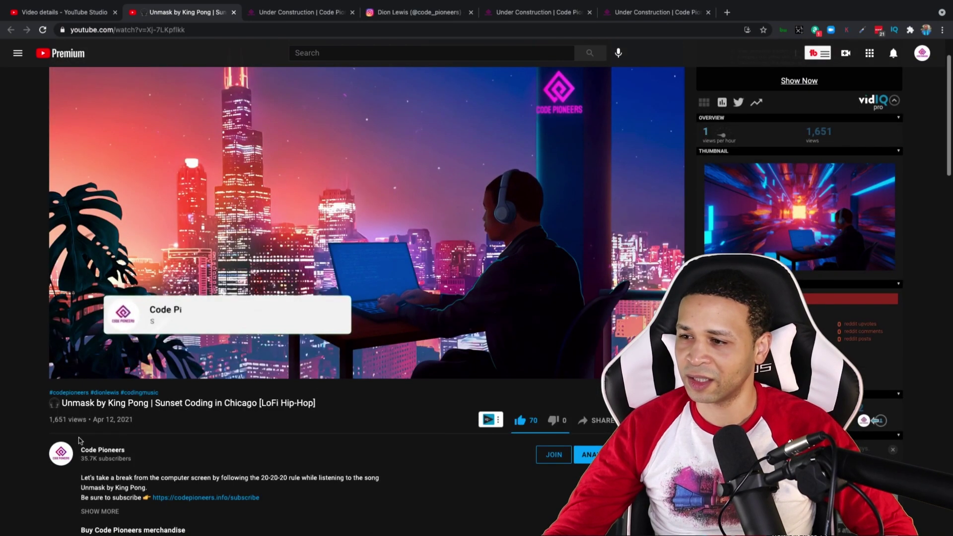
{"action": "scroll", "coordinate": [79, 440], "scroll_direction": "down", "scroll_amount": 1}
{"action": "scroll", "coordinate": [82, 445], "scroll_direction": "down", "scroll_amount": 1}
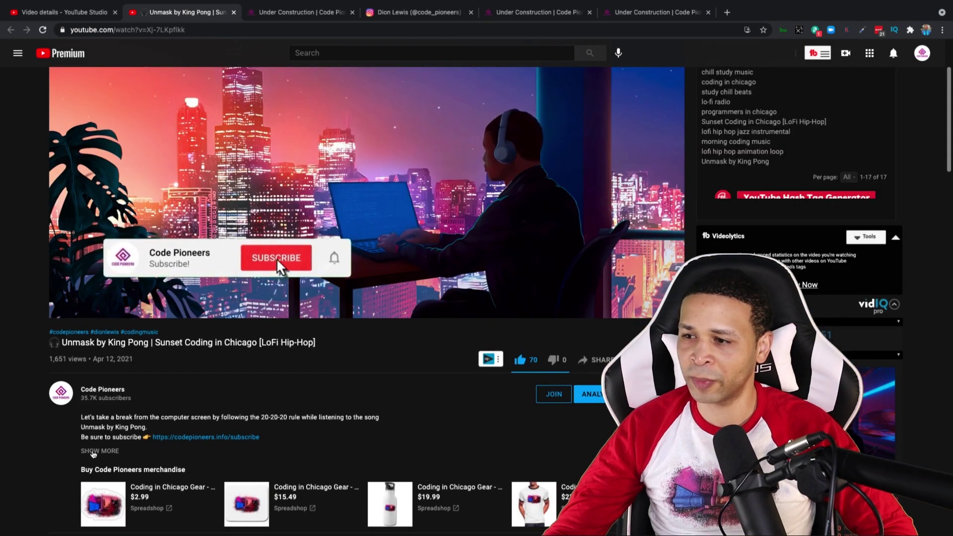
{"action": "left_click", "coordinate": [93, 452]}
Test the description's Facebook and Twitter links, each opening its page in a new tab
{"action": "scroll", "coordinate": [95, 444], "scroll_direction": "down", "scroll_amount": 4}
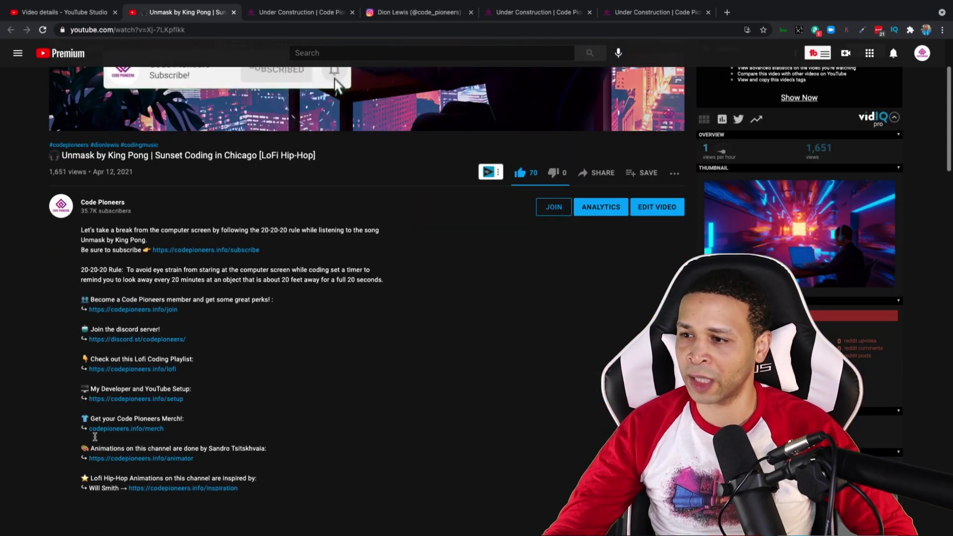
{"action": "scroll", "coordinate": [96, 439], "scroll_direction": "down", "scroll_amount": 4}
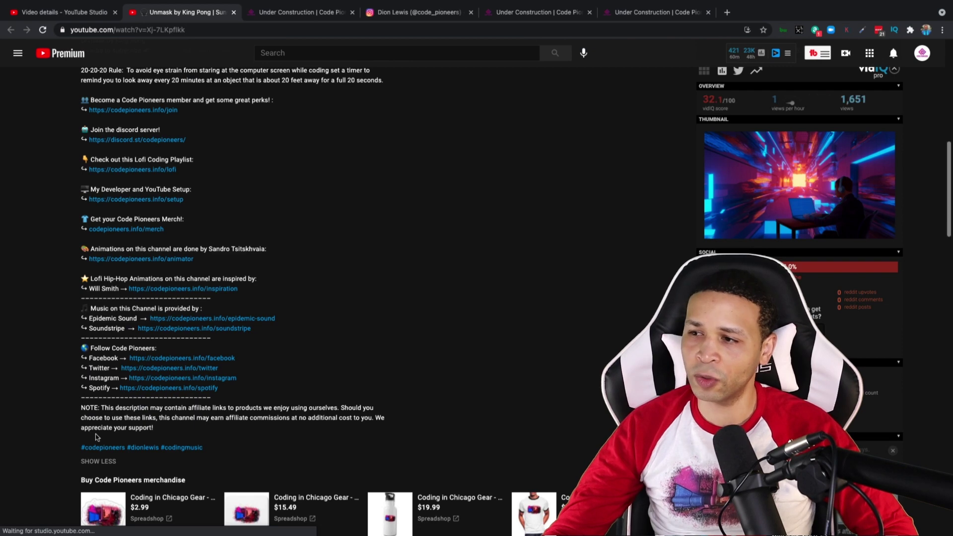
{"action": "left_click", "coordinate": [173, 359]}
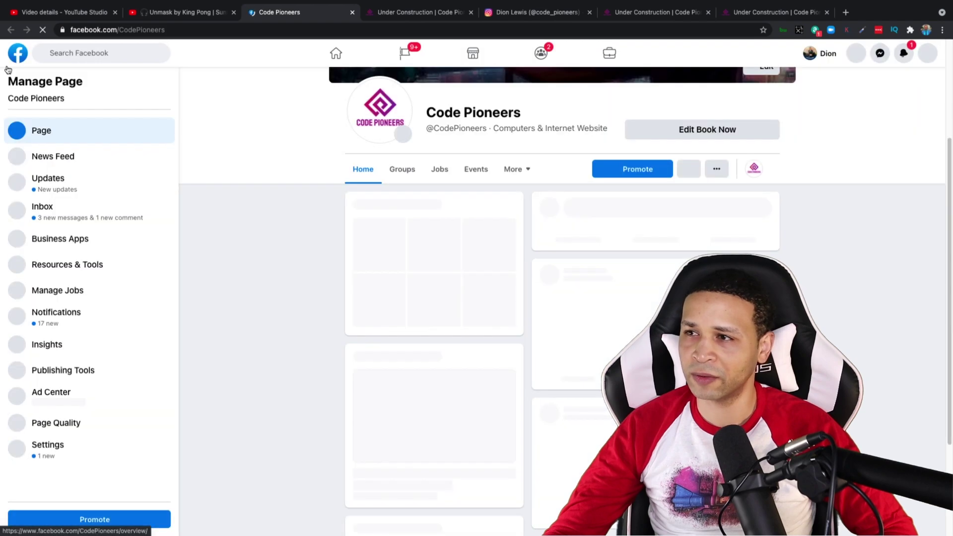
{"action": "left_click", "coordinate": [70, 20]}
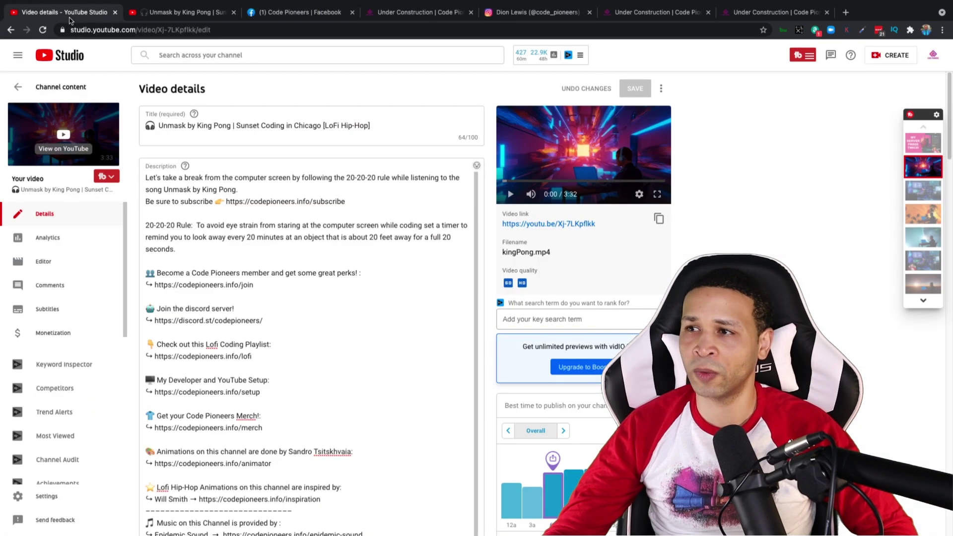
{"action": "left_click", "coordinate": [166, 15]}
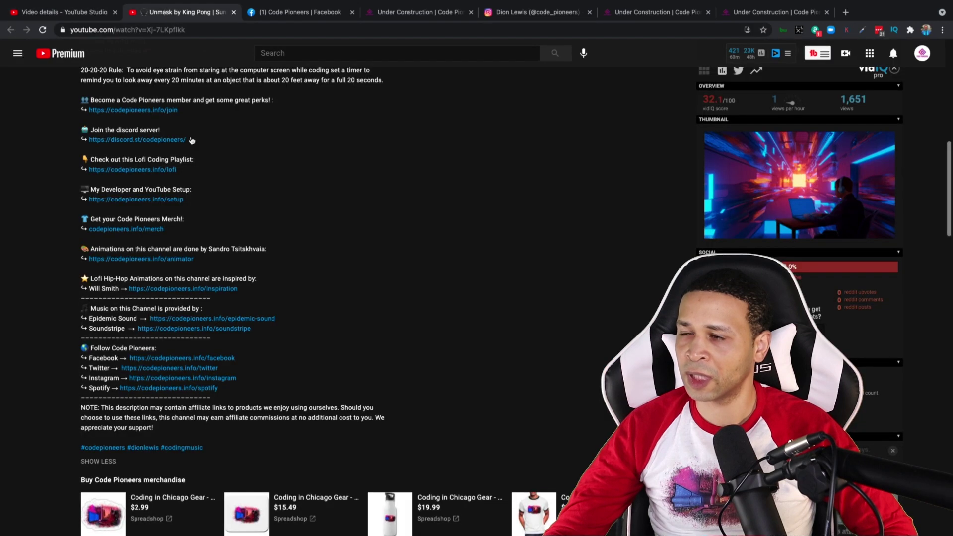
{"action": "left_click", "coordinate": [191, 368]}
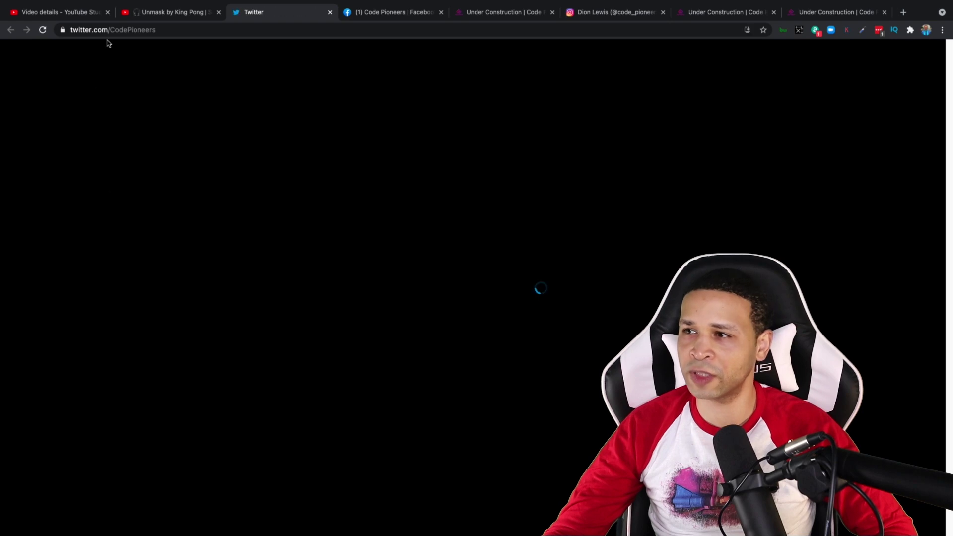
Test the Instagram and Spotify links, then view the Spotify page they opened
{"action": "left_click", "coordinate": [183, 14]}
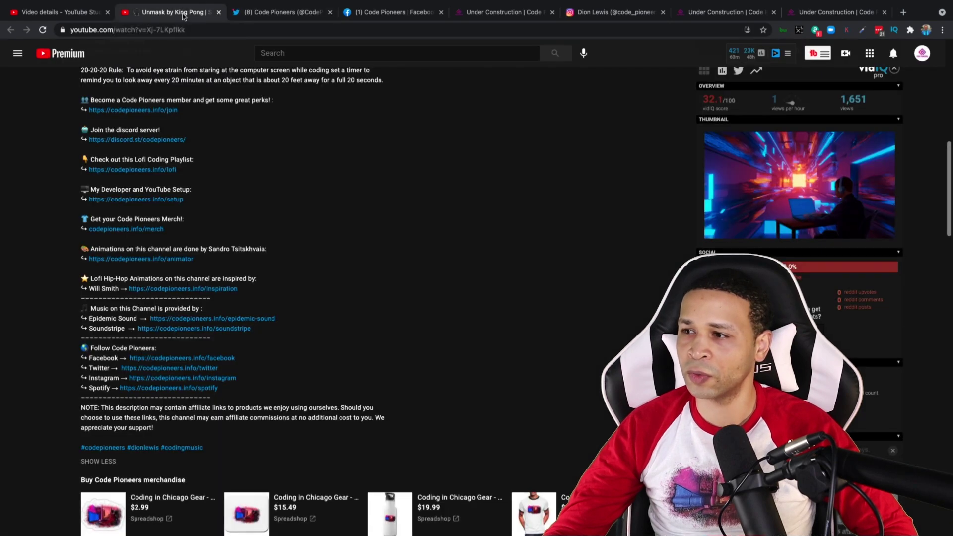
{"action": "left_click", "coordinate": [167, 379]}
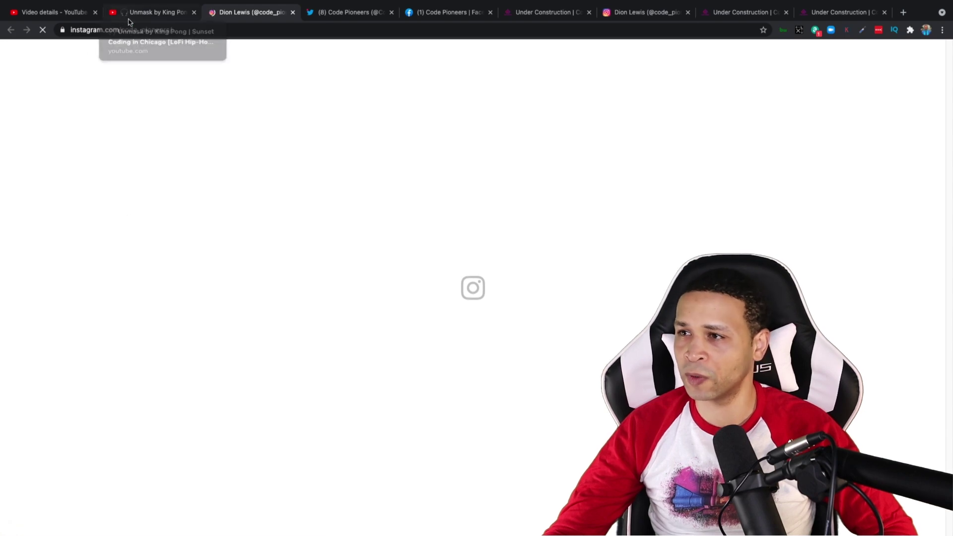
{"action": "left_click", "coordinate": [128, 18]}
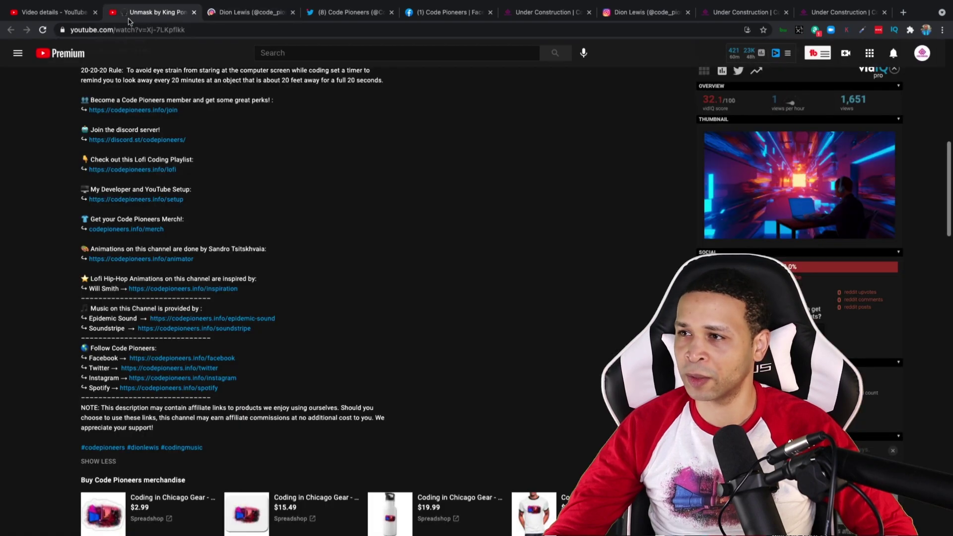
{"action": "left_click", "coordinate": [172, 389]}
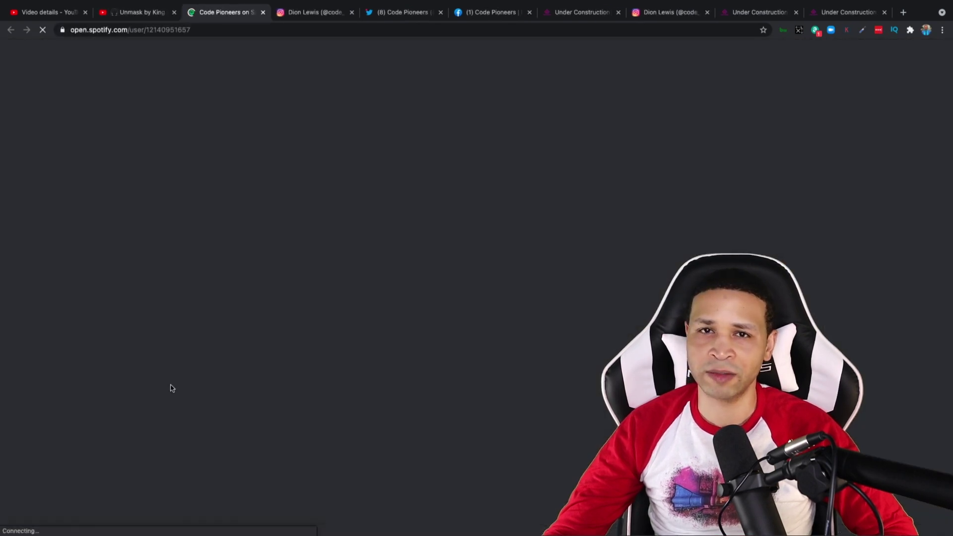
{"action": "left_click", "coordinate": [130, 16]}
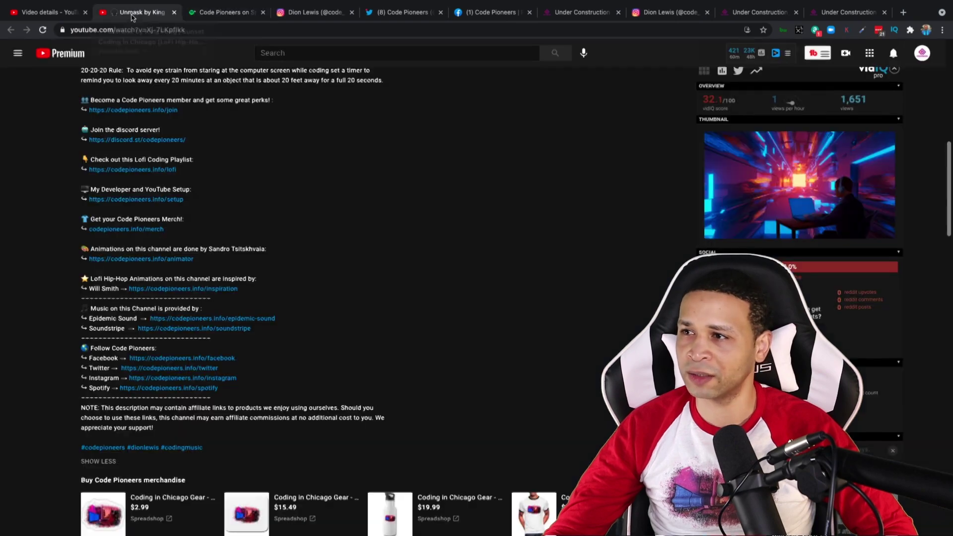
{"action": "left_click", "coordinate": [205, 14]}
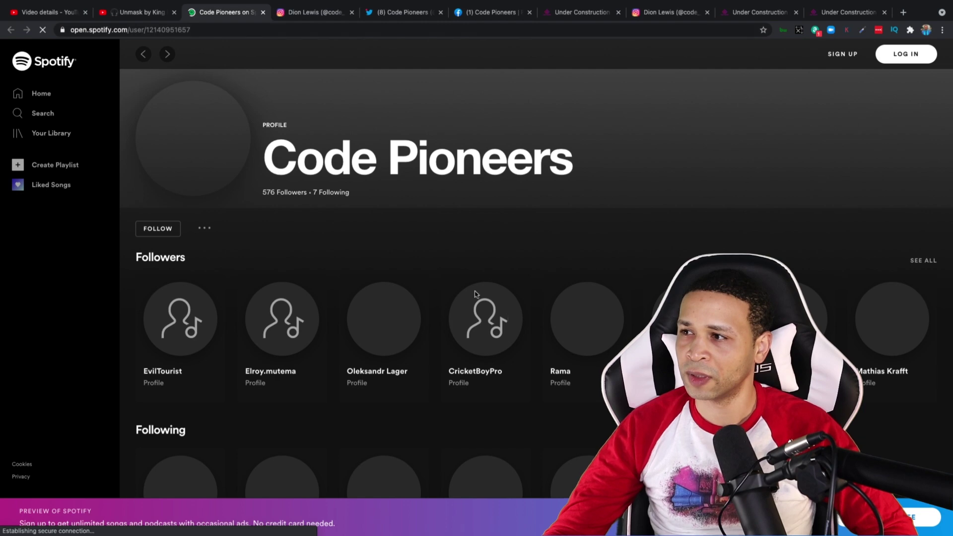
Scroll the Code Pioneers Spotify profile to confirm it loaded, then return to the YouTube watch page
{"action": "scroll", "coordinate": [451, 304], "scroll_direction": "down", "scroll_amount": 2}
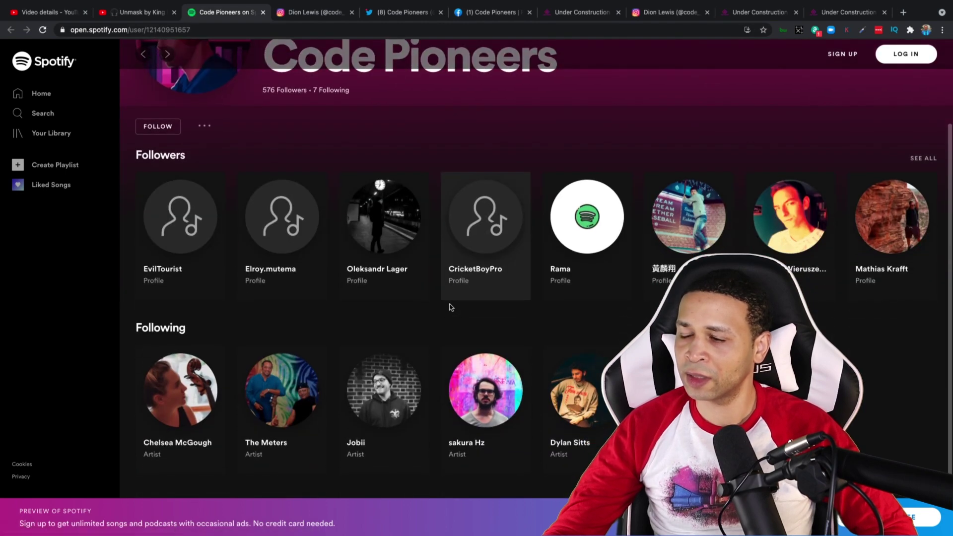
{"action": "scroll", "coordinate": [450, 307], "scroll_direction": "up", "scroll_amount": 2}
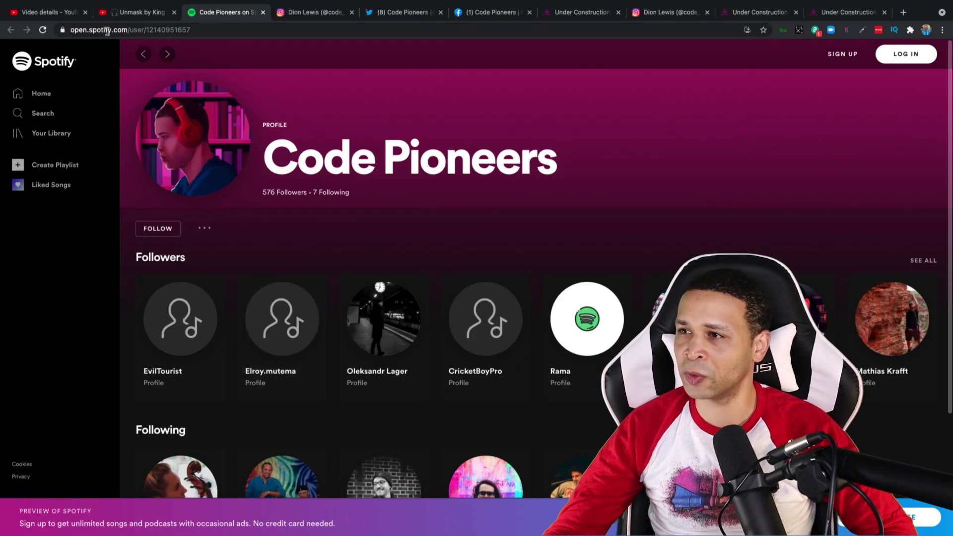
{"action": "left_click", "coordinate": [128, 14]}
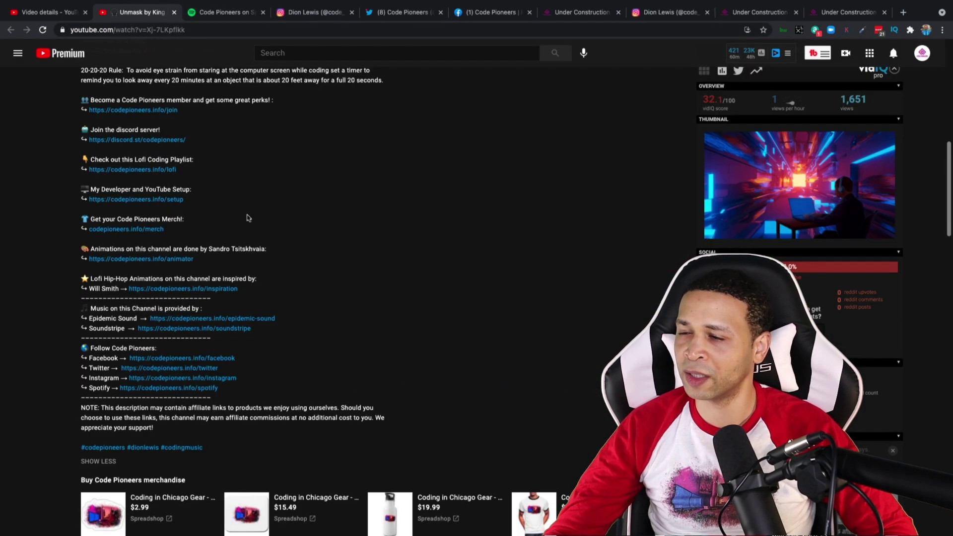
{"action": "scroll", "coordinate": [250, 253], "scroll_direction": "up", "scroll_amount": 5}
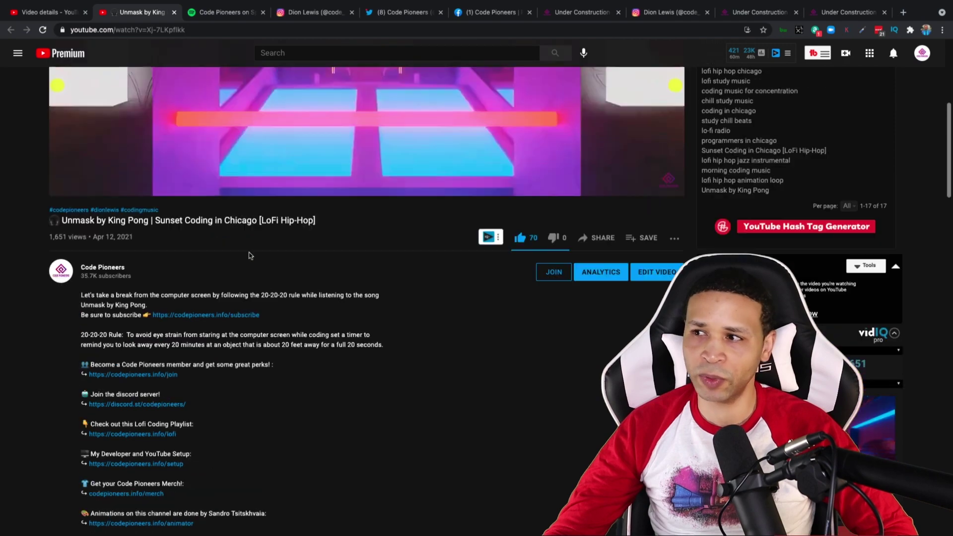
{"action": "scroll", "coordinate": [248, 256], "scroll_direction": "down", "scroll_amount": 2}
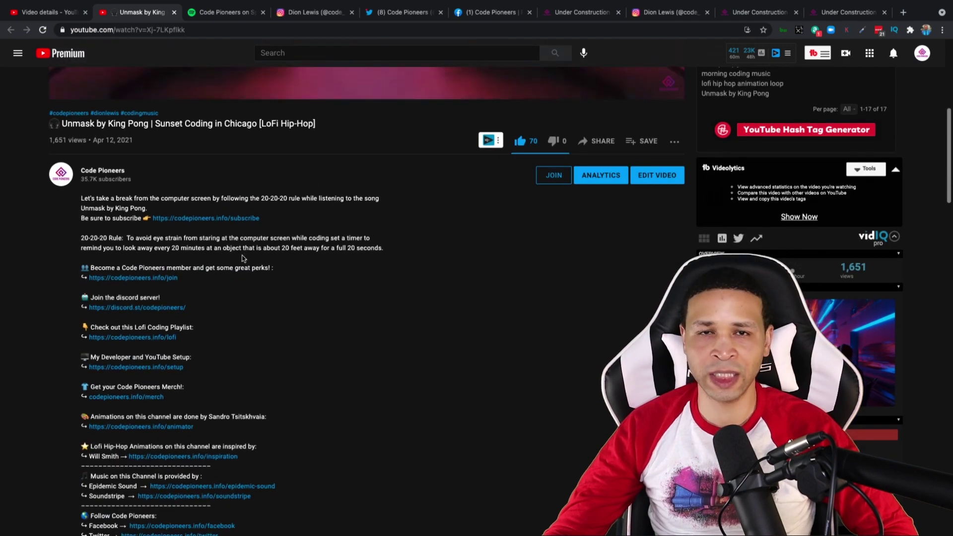
{"action": "scroll", "coordinate": [242, 263], "scroll_direction": "down", "scroll_amount": 1}
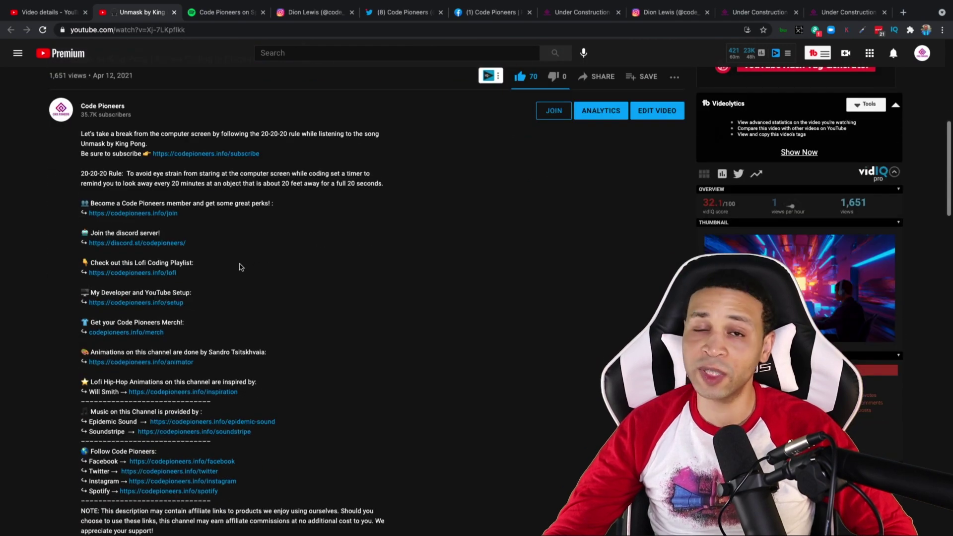
{"action": "scroll", "coordinate": [230, 276], "scroll_direction": "down", "scroll_amount": 2}
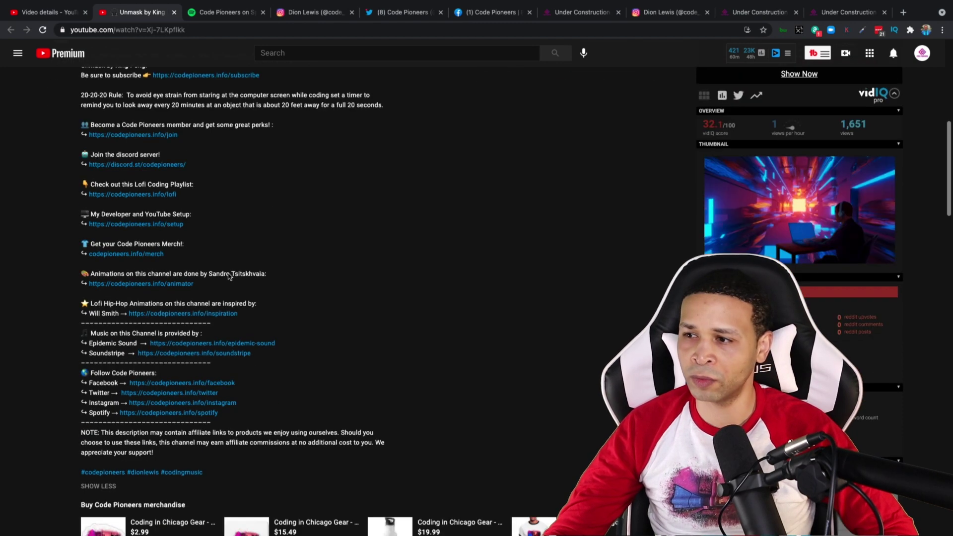
{"action": "scroll", "coordinate": [198, 280], "scroll_direction": "up", "scroll_amount": 2}
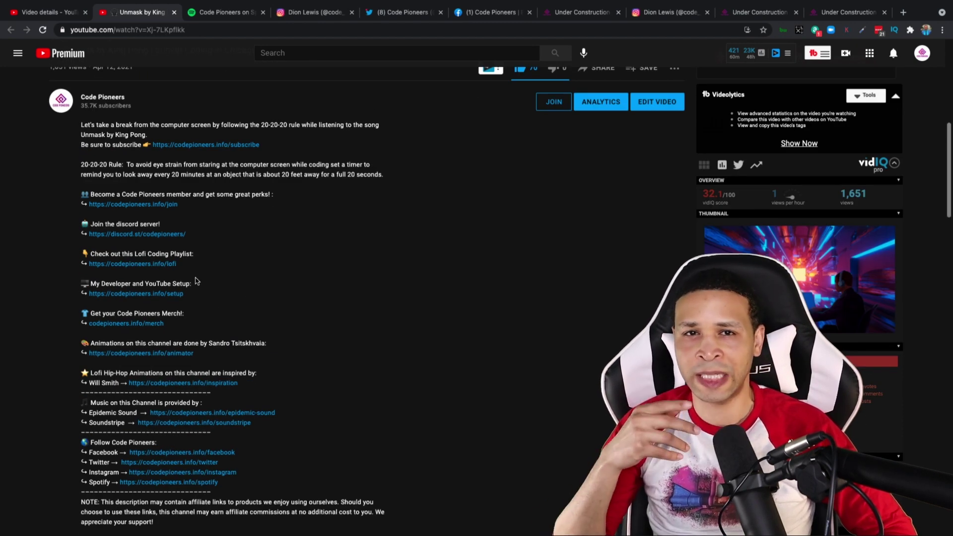